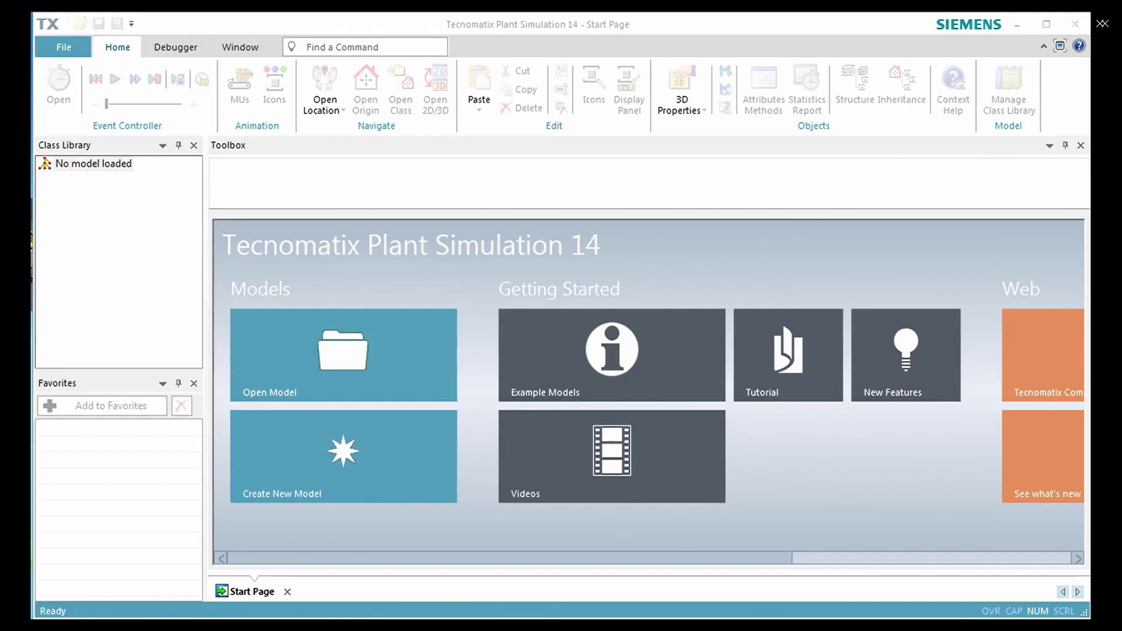
Step: Create a new 3D model (NoName.spp) from the Start Page
{"action": "left_click", "coordinate": [424, 480]}
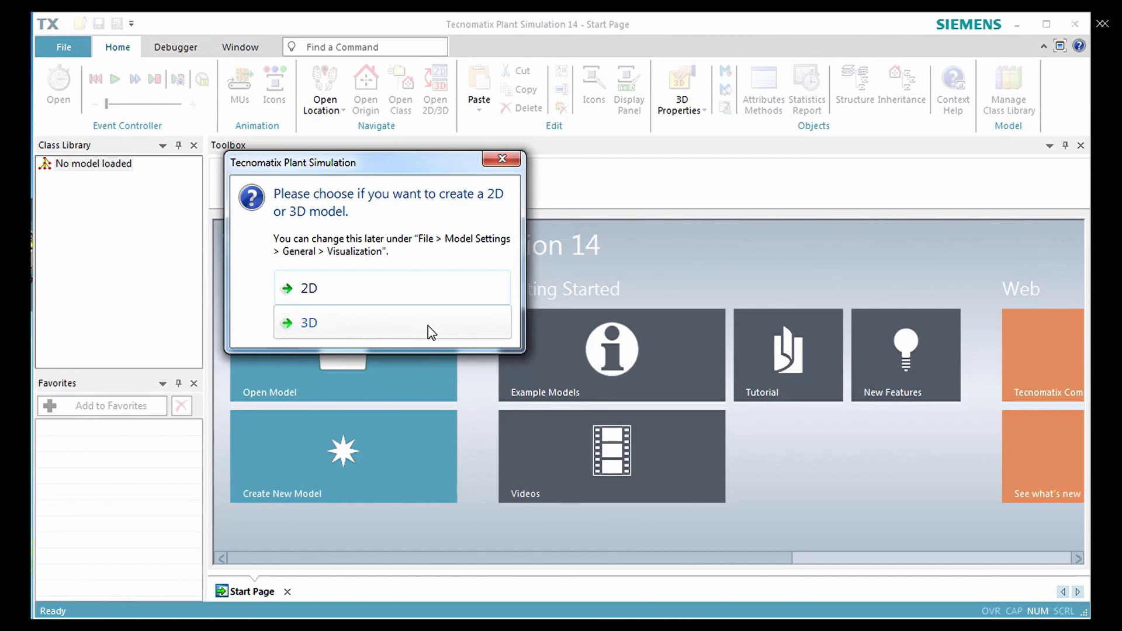
{"action": "left_click", "coordinate": [428, 324]}
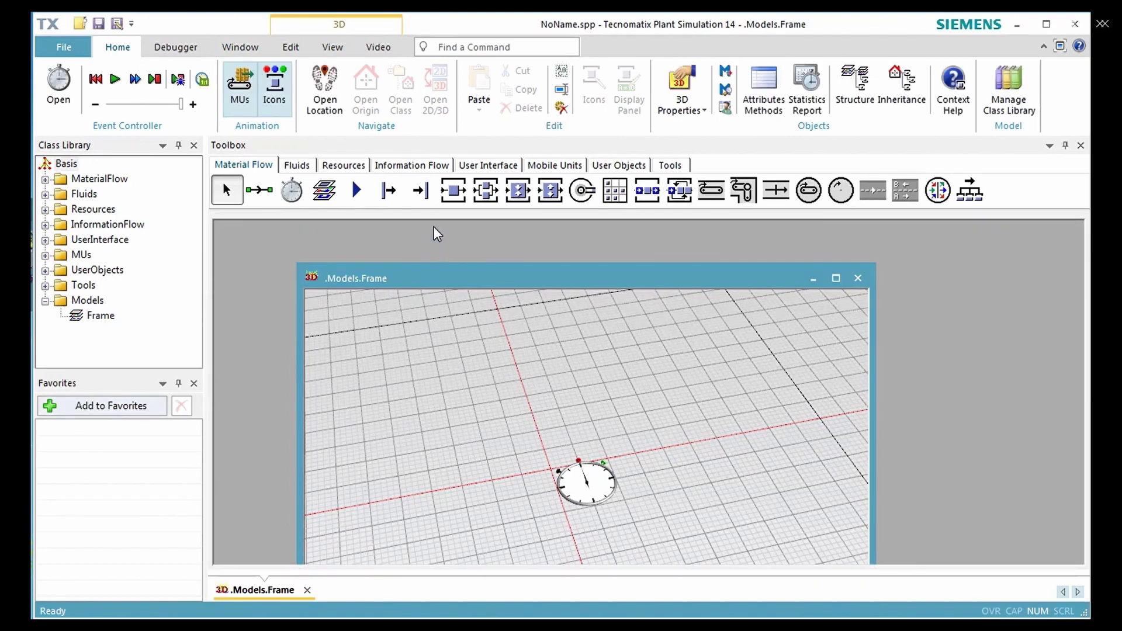
Step: Switch the Frame to top-down Planning View, maximize it, and position the event controller top-left
{"action": "left_click", "coordinate": [333, 48]}
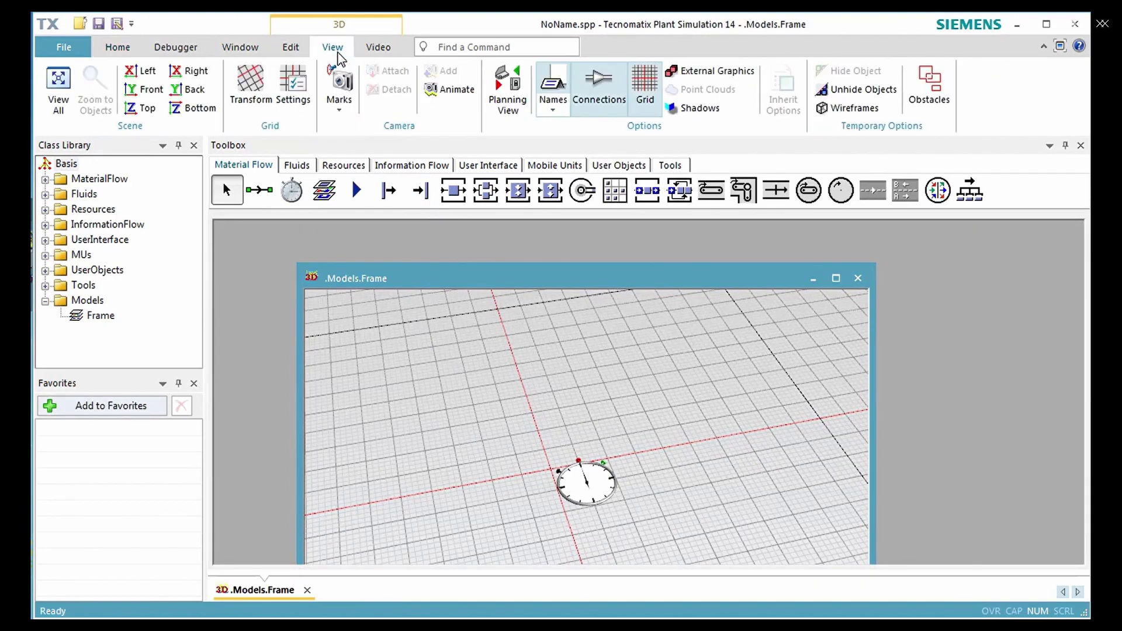
{"action": "left_click", "coordinate": [503, 114]}
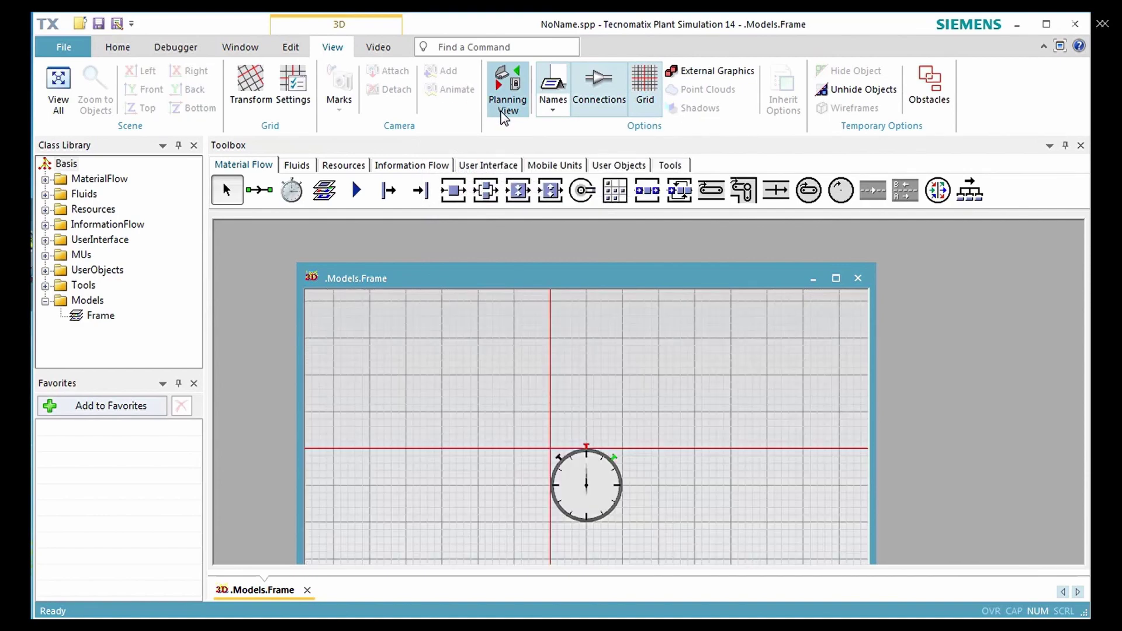
{"action": "left_click", "coordinate": [835, 279]}
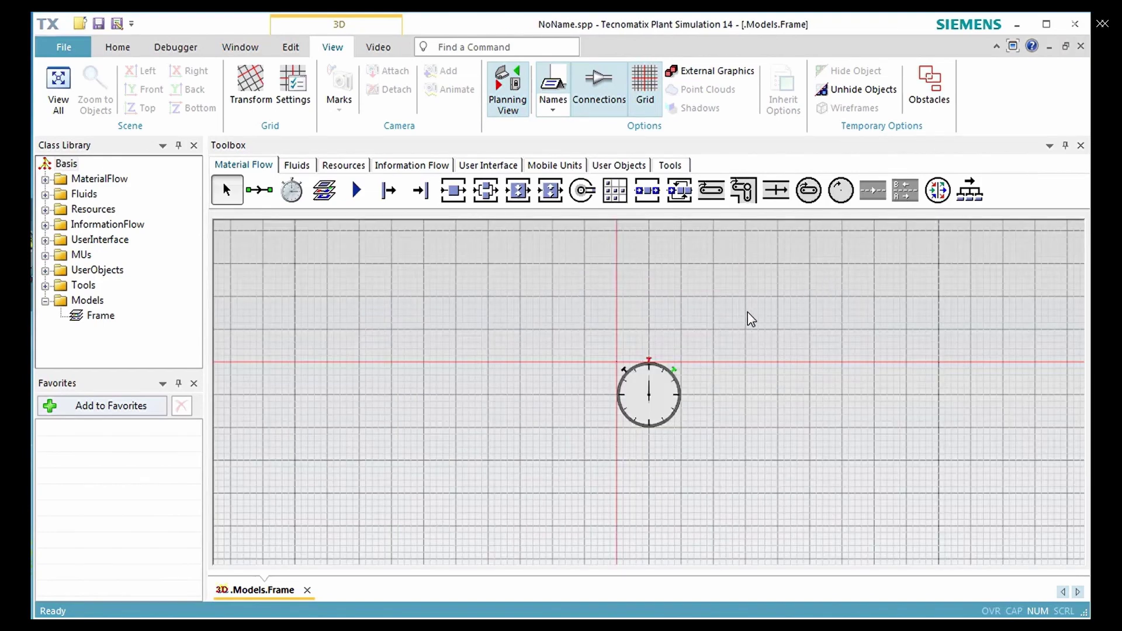
{"action": "right_click_drag", "start_coordinate": [738, 390], "coordinate": [363, 270]}
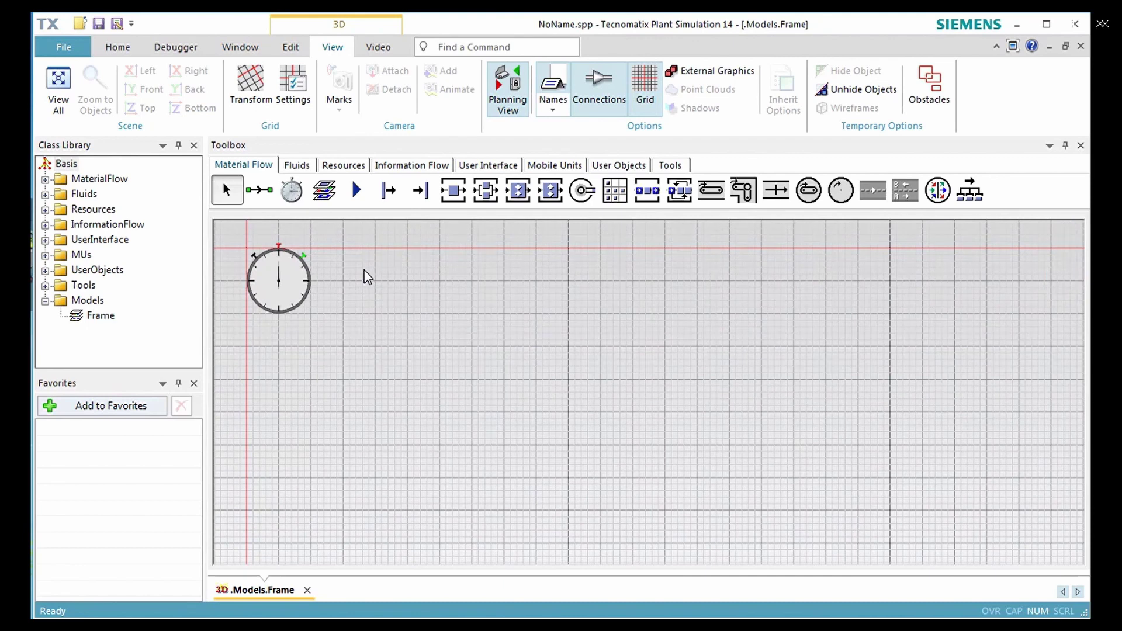
Step: Place a Source at the left side of the Frame
{"action": "left_click", "coordinate": [365, 275]}
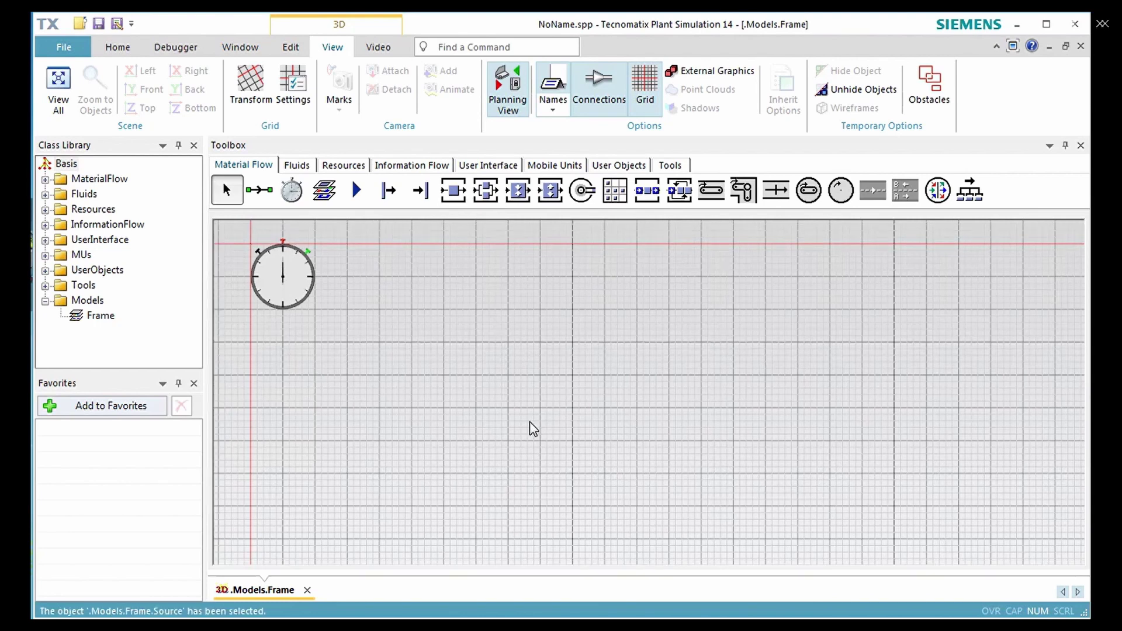
{"action": "left_click", "coordinate": [387, 192]}
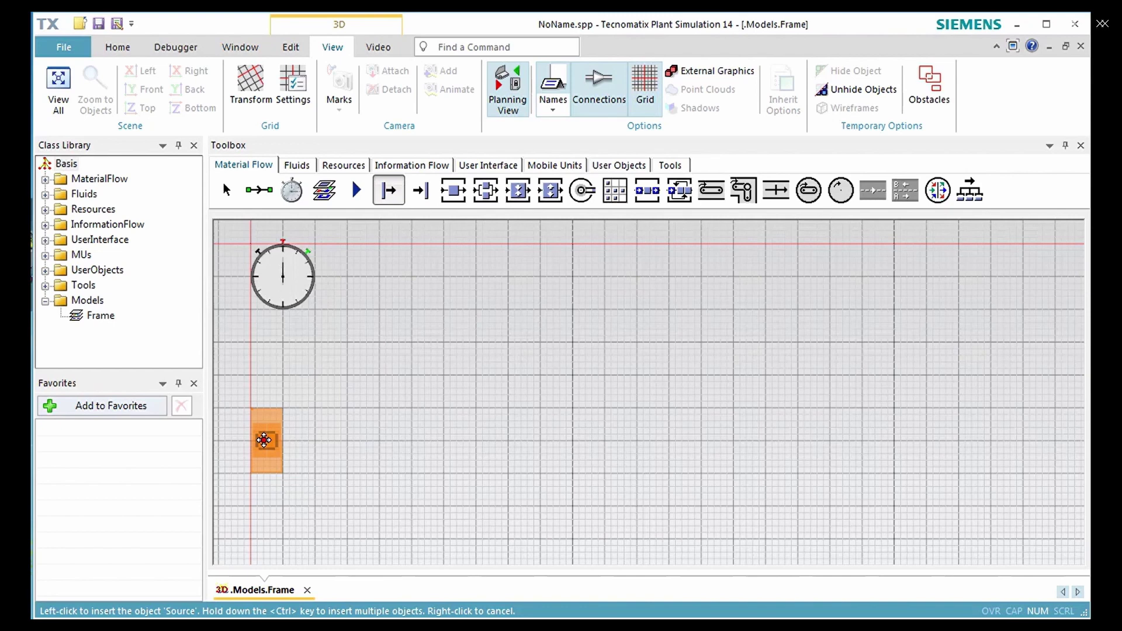
{"action": "left_click", "coordinate": [264, 440]}
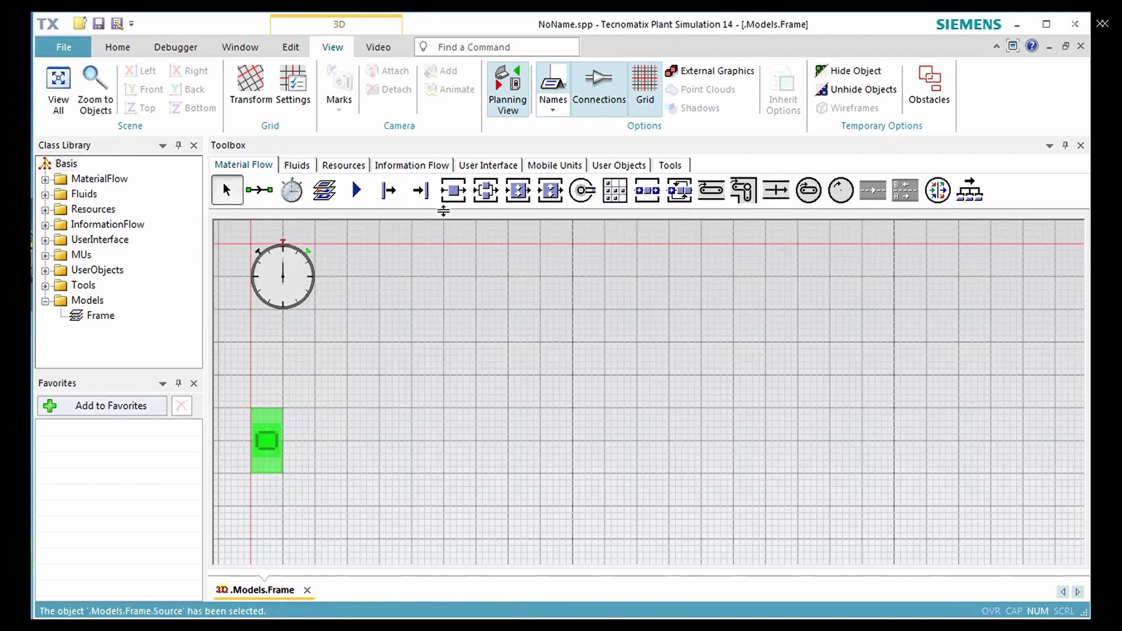
Step: Place three SingleProc stations in a row to the right of the Source
{"action": "left_click", "coordinate": [451, 193]}
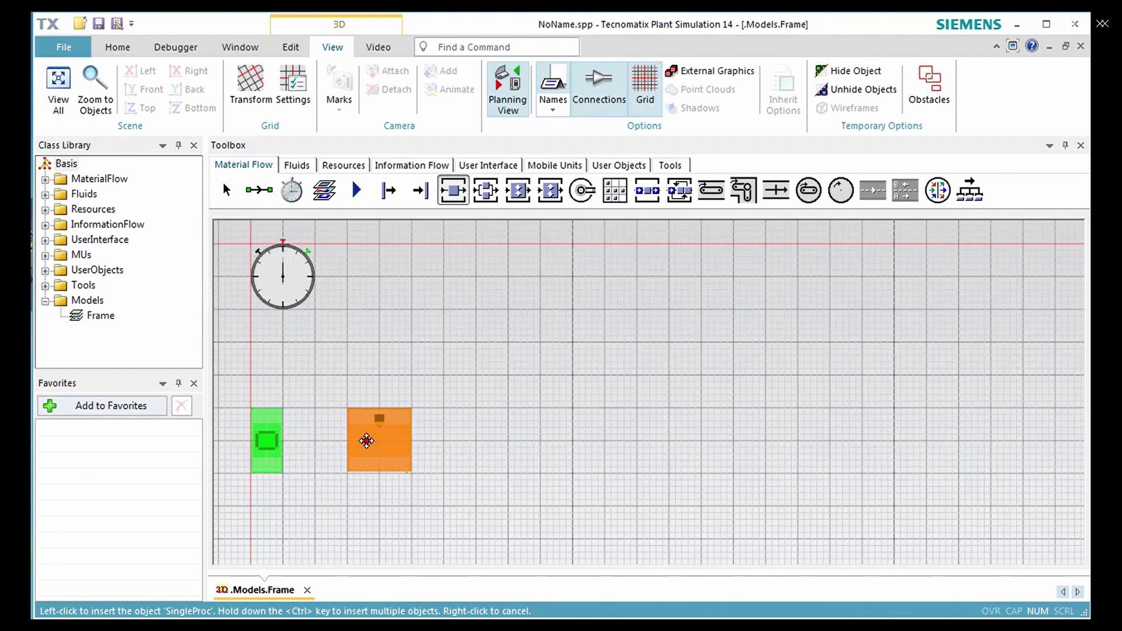
{"action": "left_click", "coordinate": [368, 443], "text": "ctrl"}
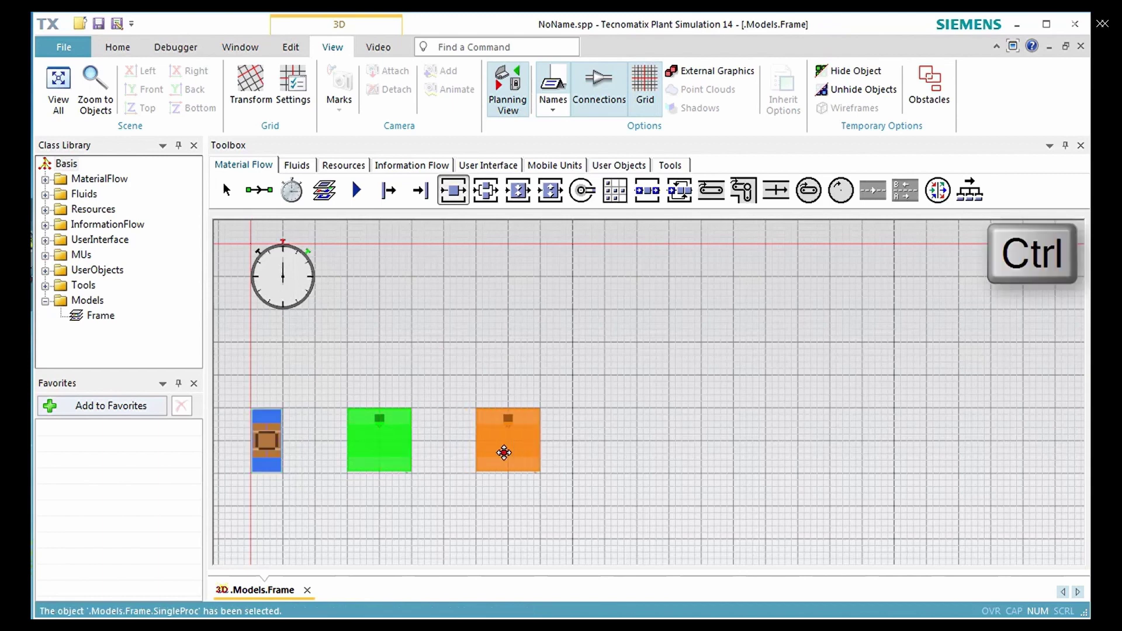
{"action": "left_click", "coordinate": [507, 452], "text": "ctrl"}
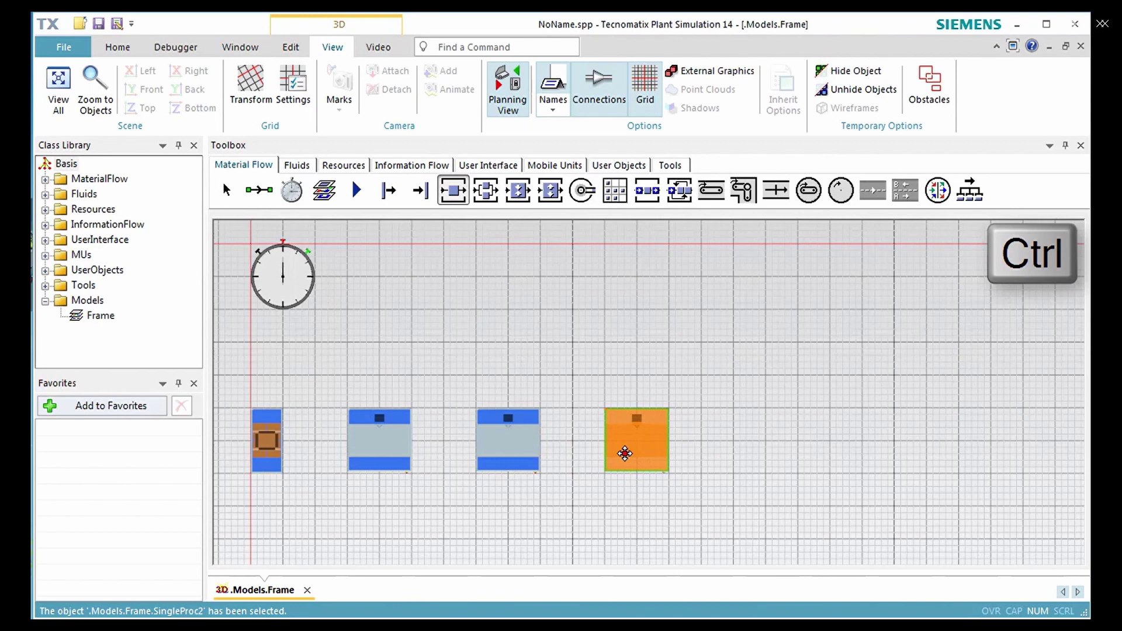
{"action": "left_click", "coordinate": [624, 454]}
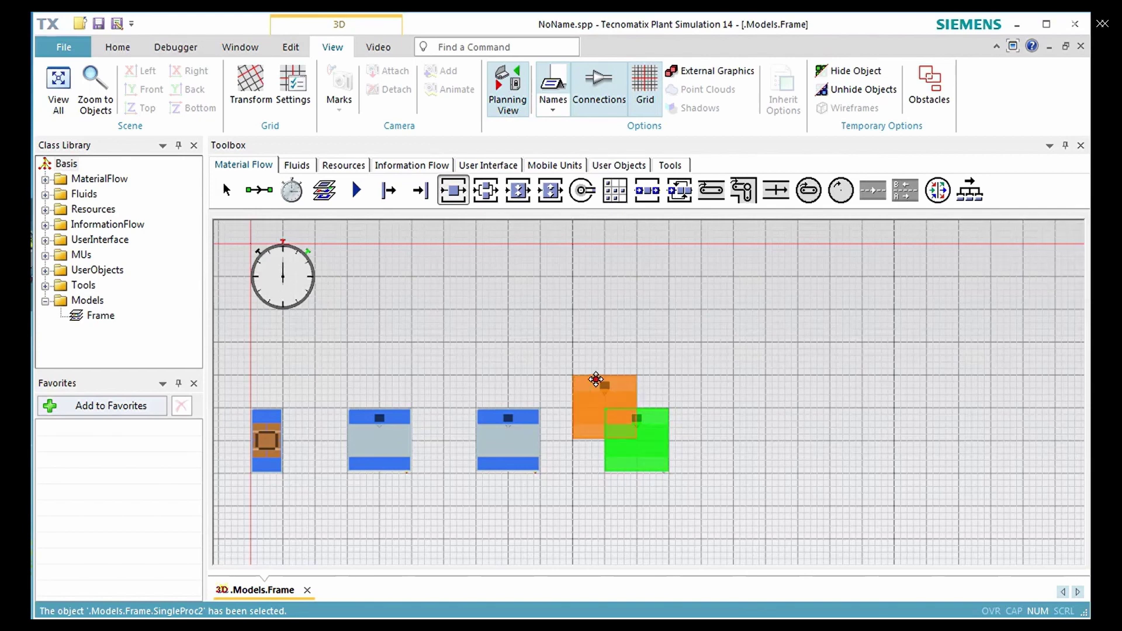
{"action": "left_click", "coordinate": [431, 196]}
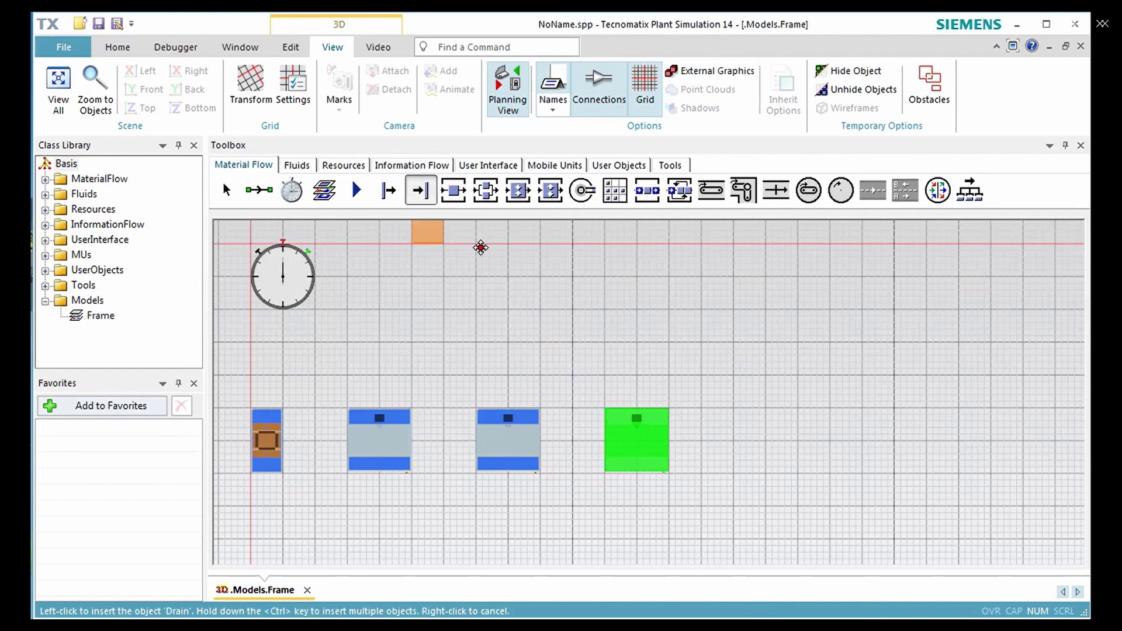
Step: Place the Drain after the third station and connect Source, three stations and Drain in order
{"action": "left_click", "coordinate": [770, 454]}
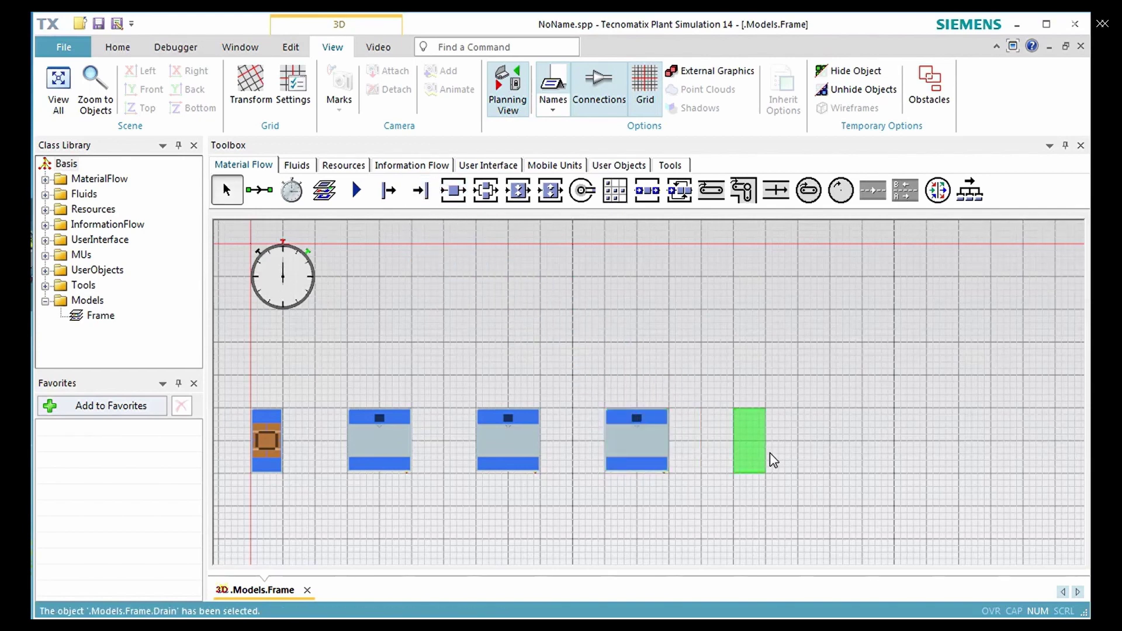
{"action": "left_click", "coordinate": [263, 197]}
{"action": "key", "text": "ctrl"}
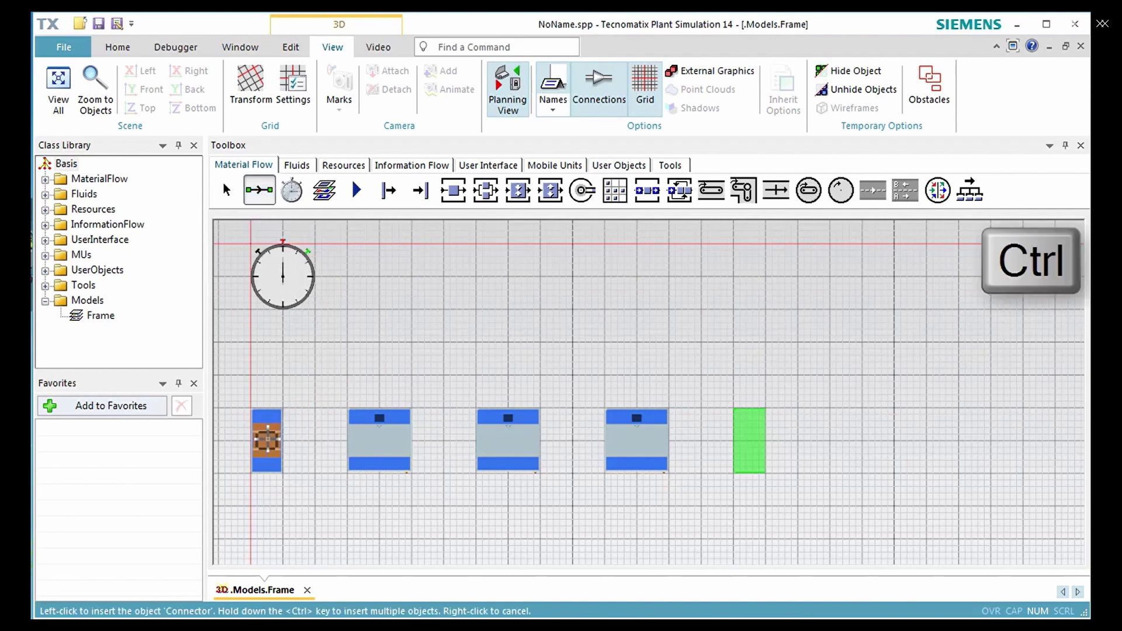
{"action": "left_click", "coordinate": [266, 440]}
{"action": "left_click", "coordinate": [361, 443]}
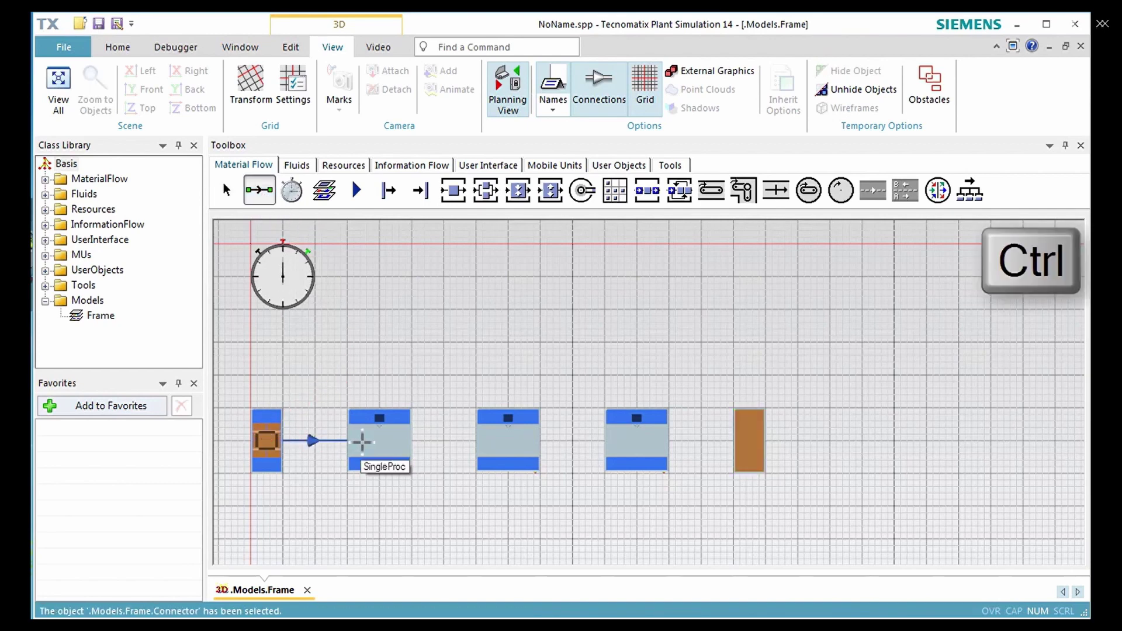
{"action": "left_click", "coordinate": [494, 445]}
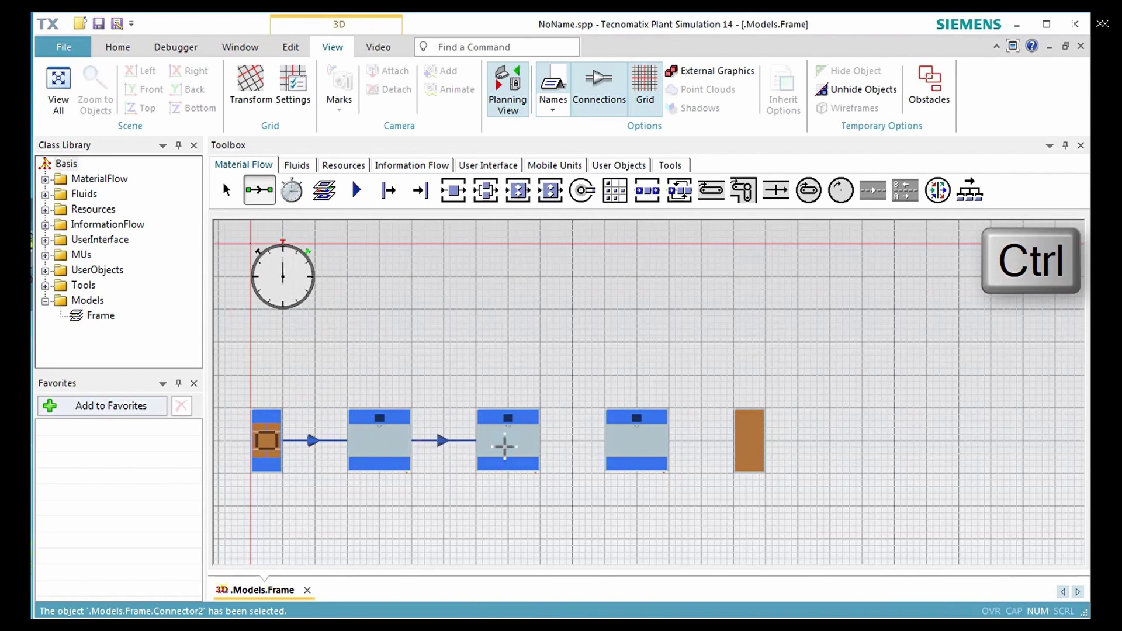
{"action": "left_click", "coordinate": [619, 446]}
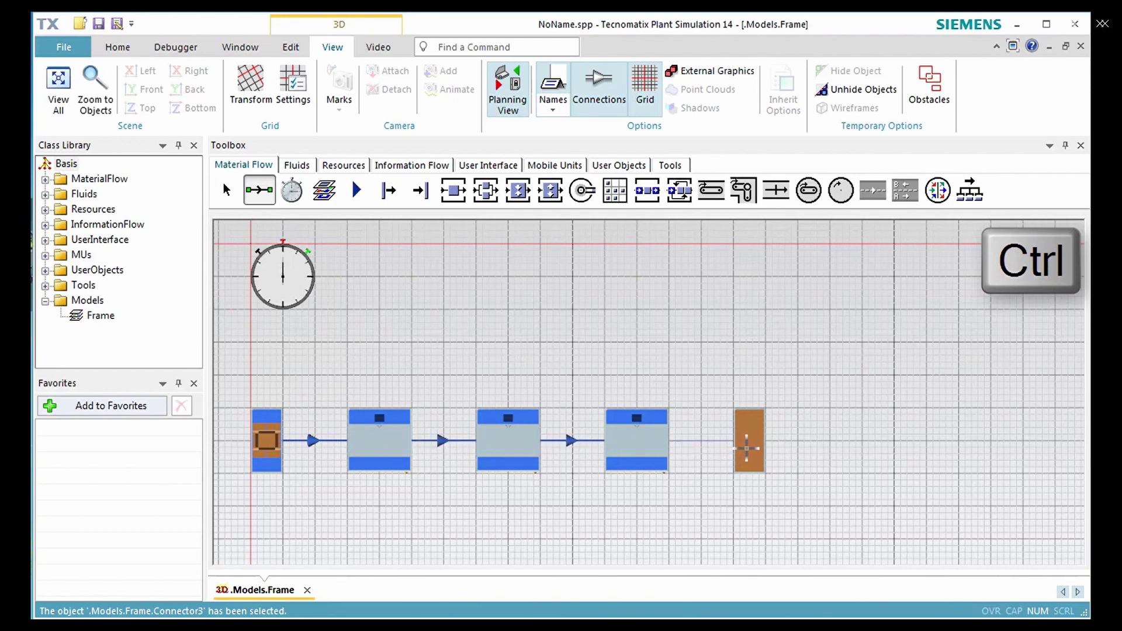
{"action": "left_click", "coordinate": [745, 447]}
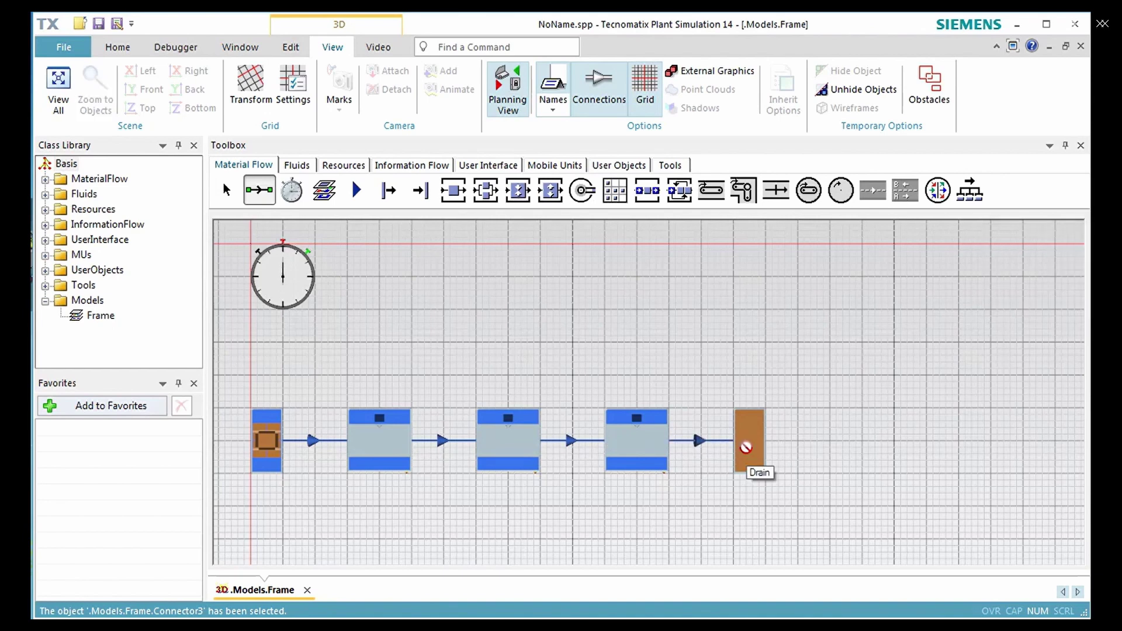
{"action": "key", "text": "ctrl"}
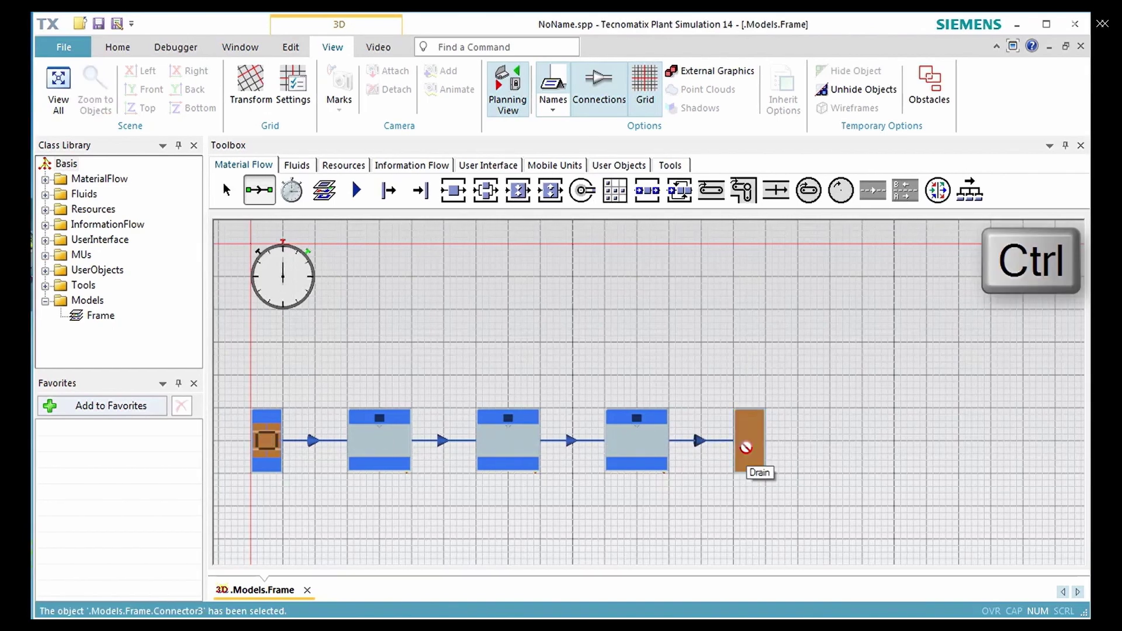
{"action": "key", "text": "Escape"}
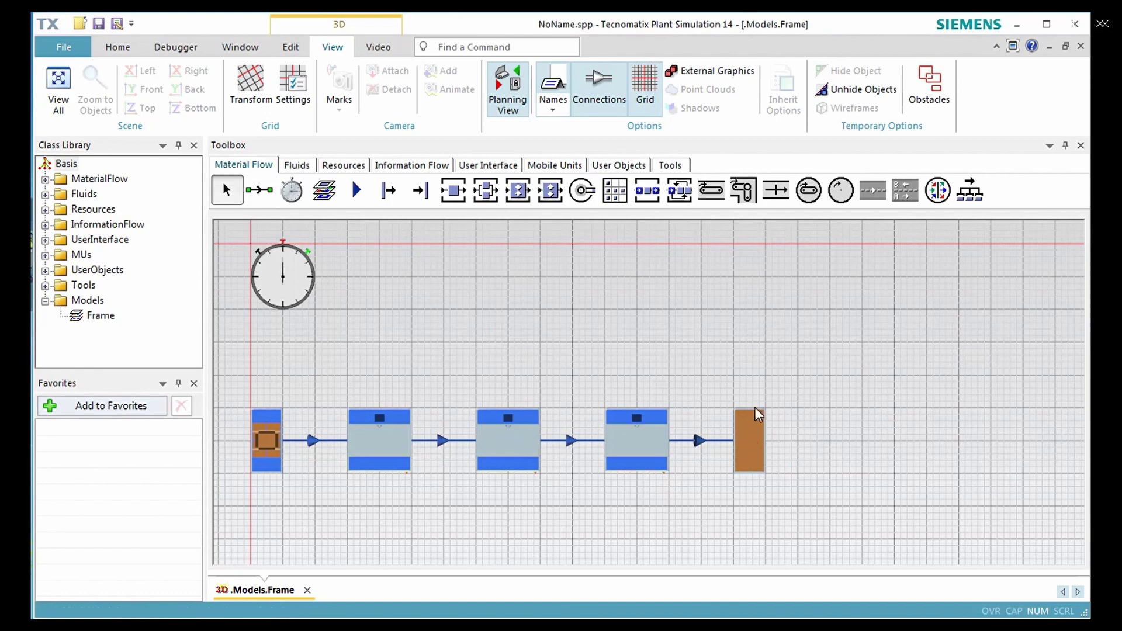
Step: Return to 3D perspective, then reset and run the simulation to 120:03:34:00
{"action": "left_click", "coordinate": [754, 412]}
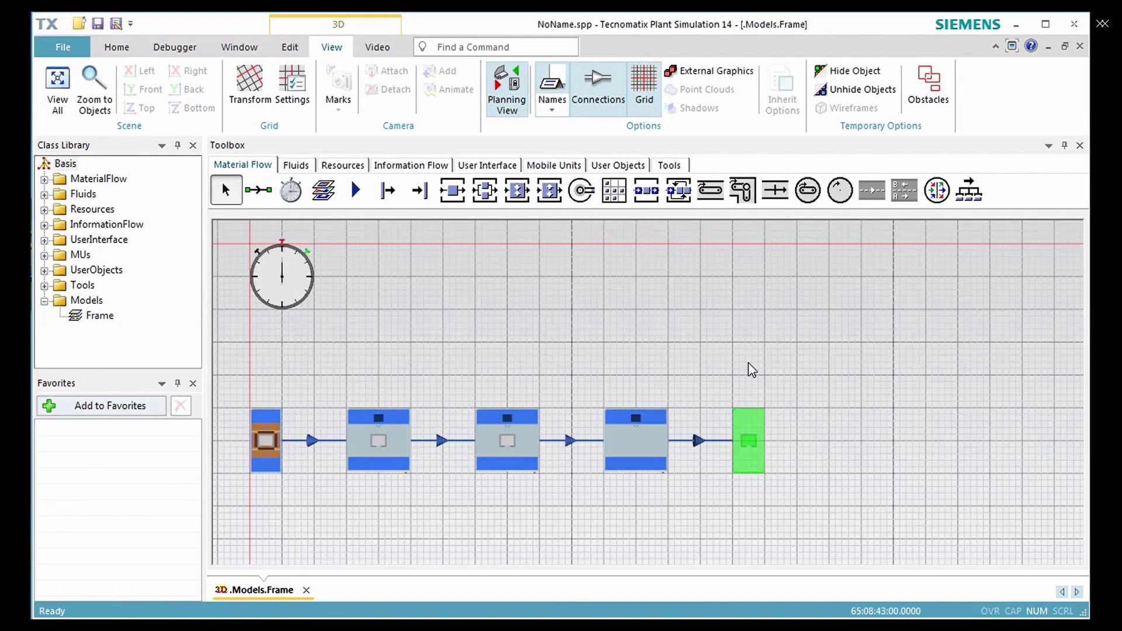
{"action": "left_click", "coordinate": [507, 105]}
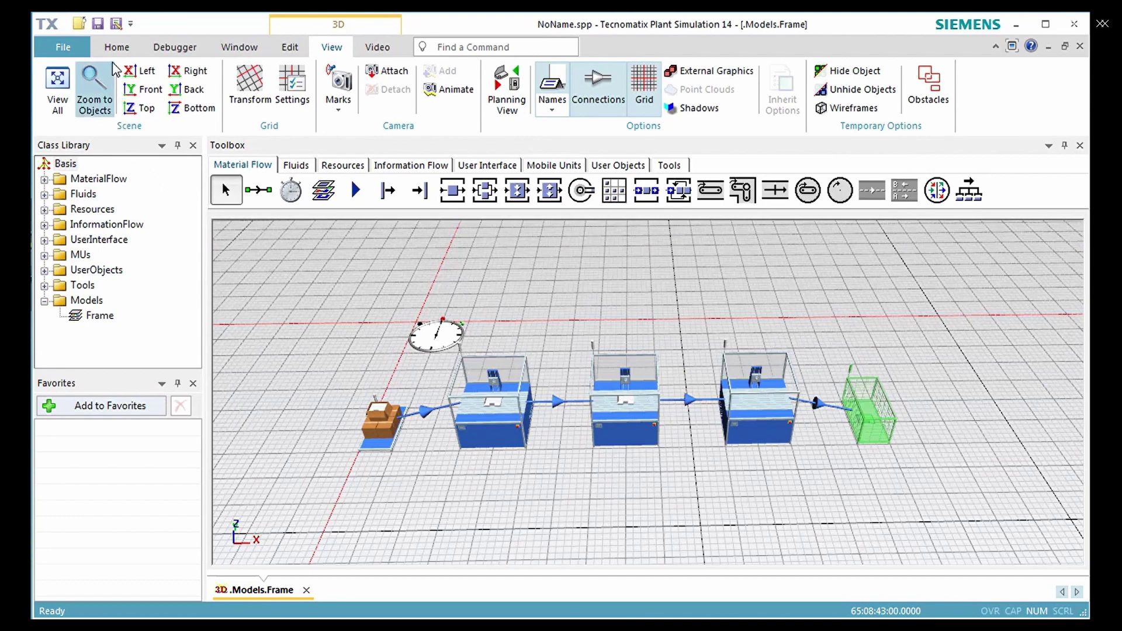
{"action": "left_click", "coordinate": [116, 47]}
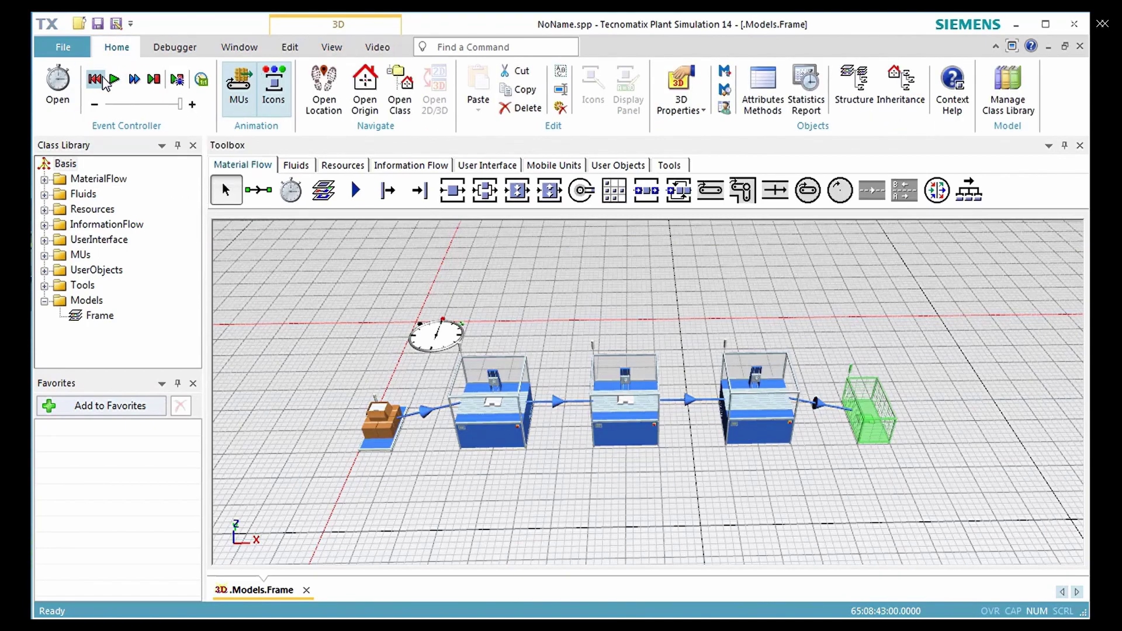
{"action": "left_click", "coordinate": [96, 79]}
{"action": "left_click", "coordinate": [114, 79]}
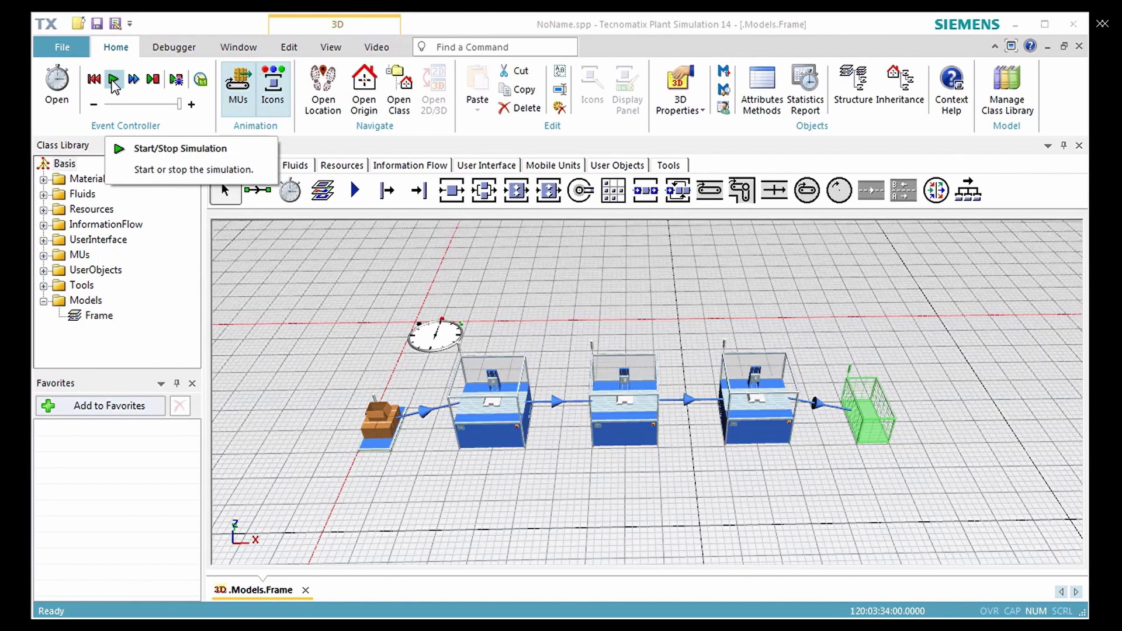
{"action": "double_click", "coordinate": [858, 415]}
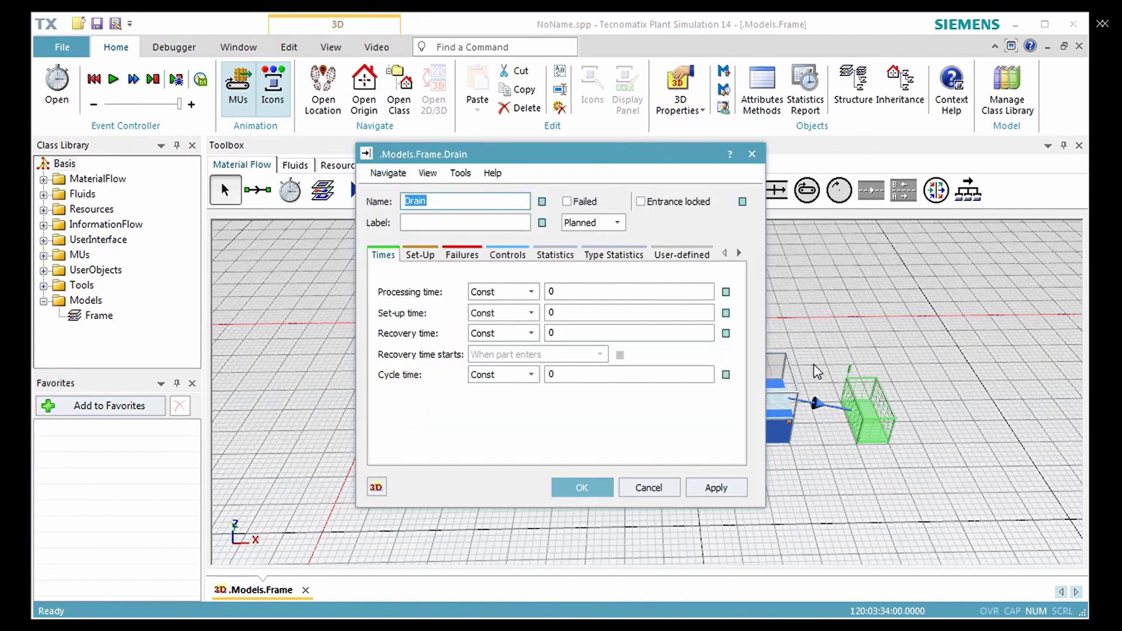
{"action": "left_click", "coordinate": [626, 256]}
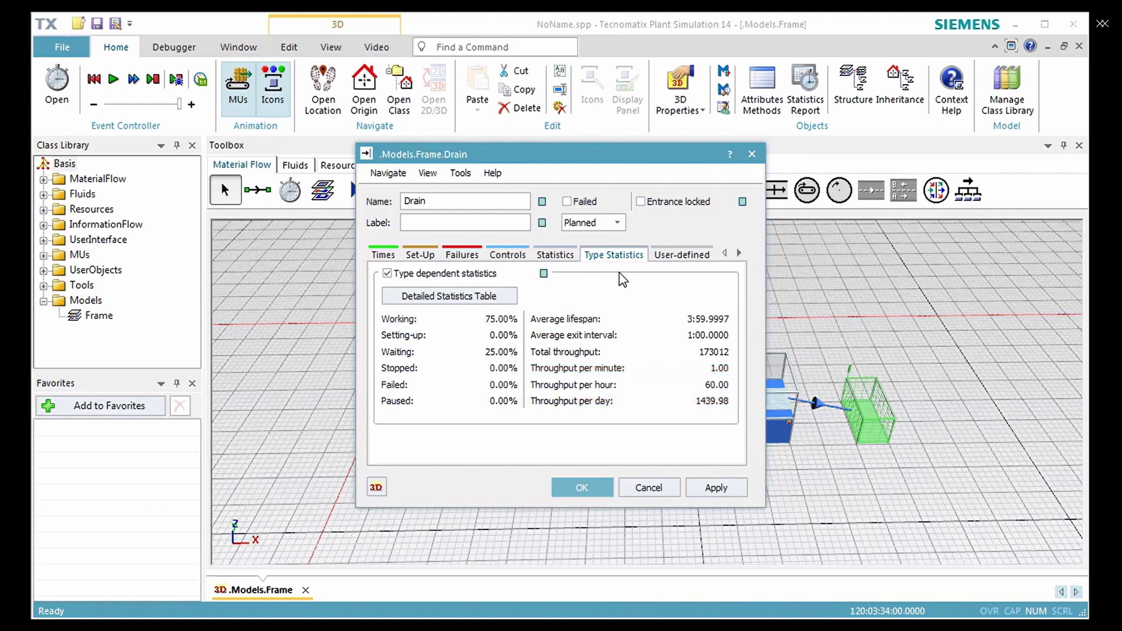
{"action": "left_click", "coordinate": [583, 490]}
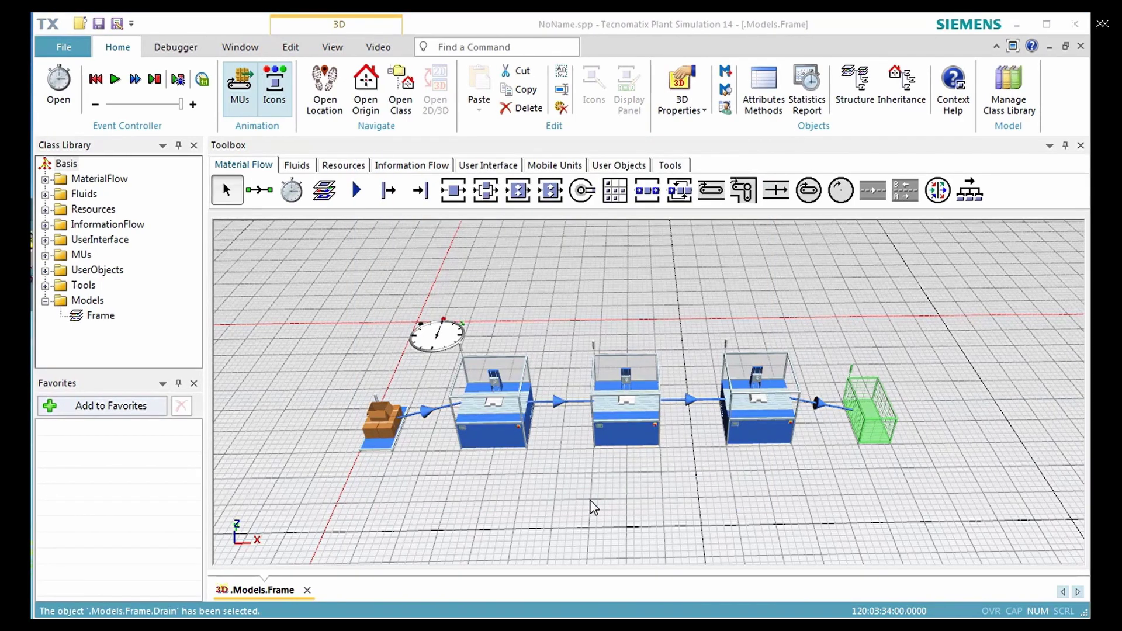
{"action": "double_click", "coordinate": [625, 421]}
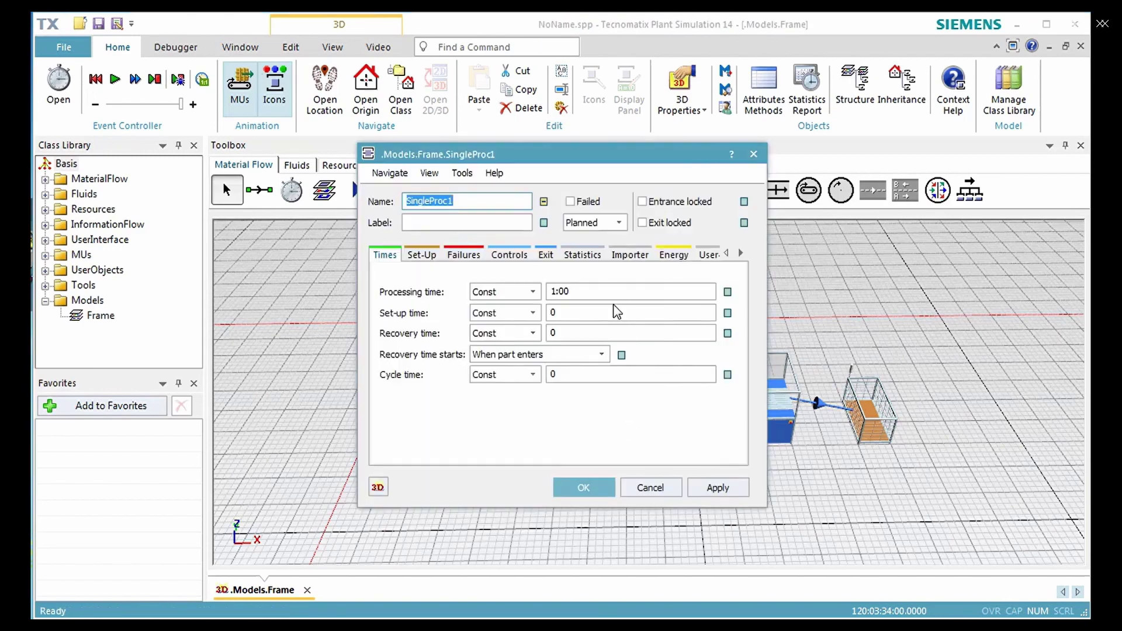
{"action": "left_click", "coordinate": [584, 259]}
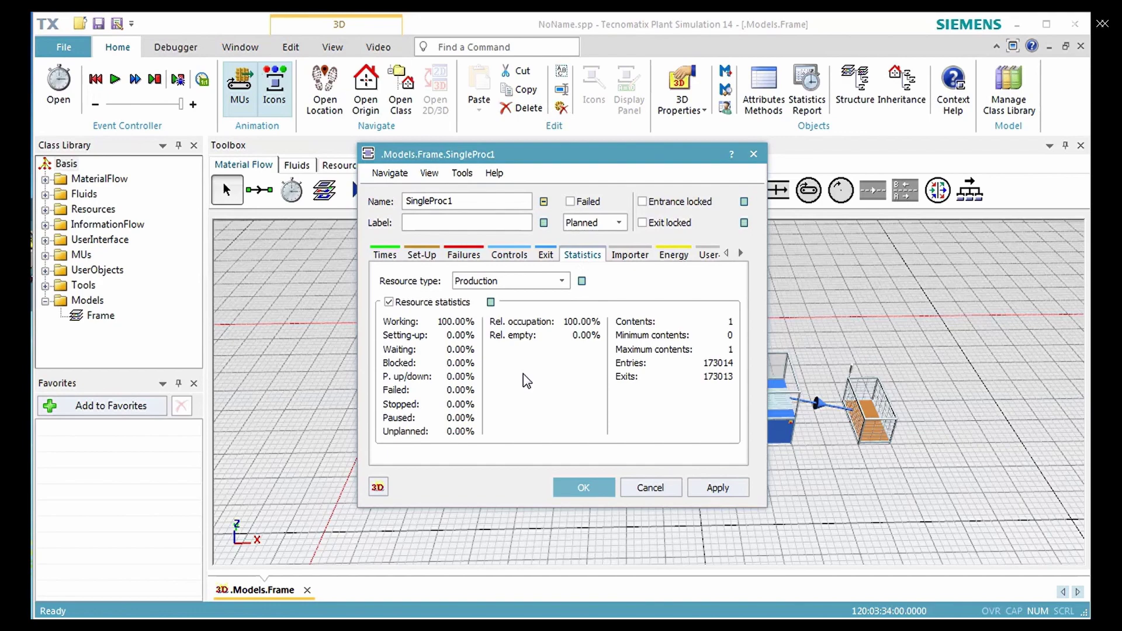
{"action": "left_click", "coordinate": [565, 488]}
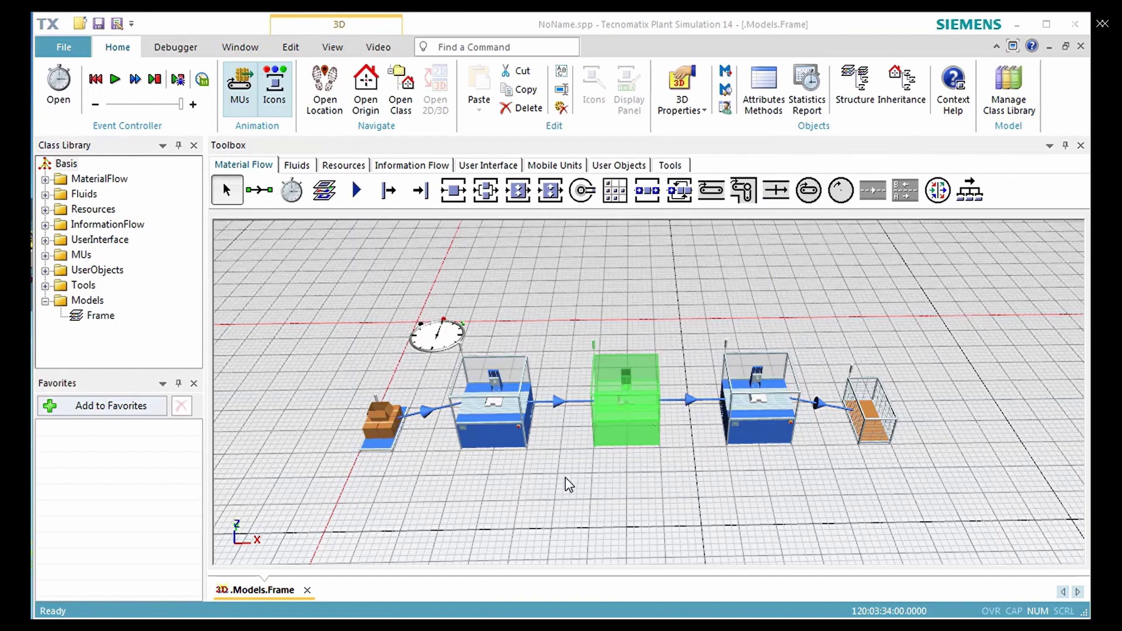
Step: Insert a Chart object from the User Interface toolbox behind the Drain
{"action": "left_click", "coordinate": [493, 165]}
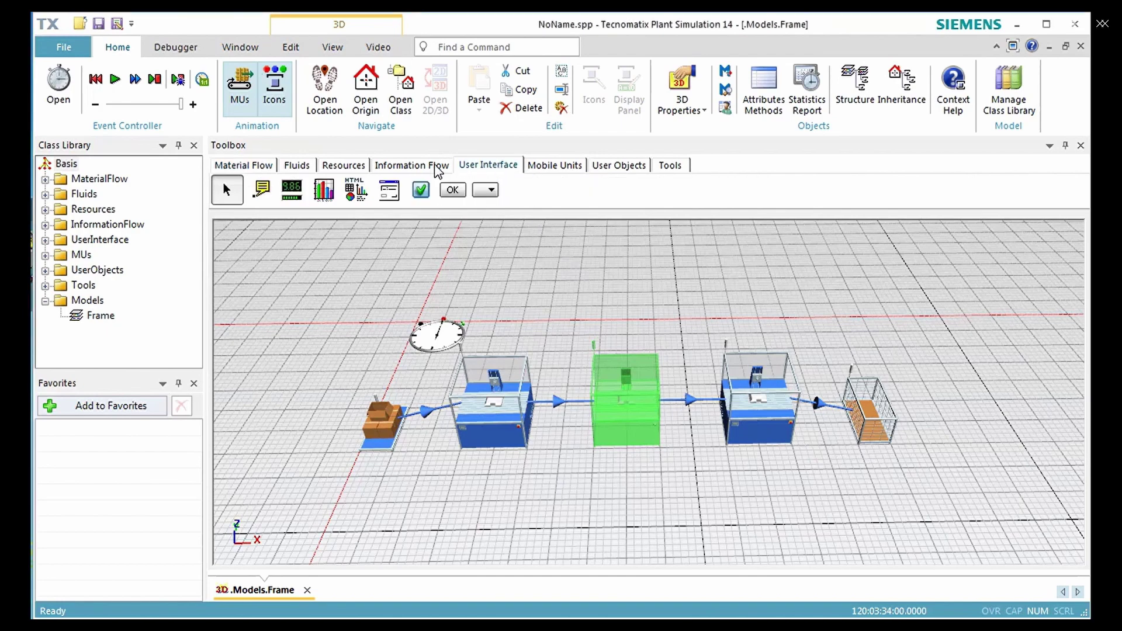
{"action": "left_click", "coordinate": [323, 190]}
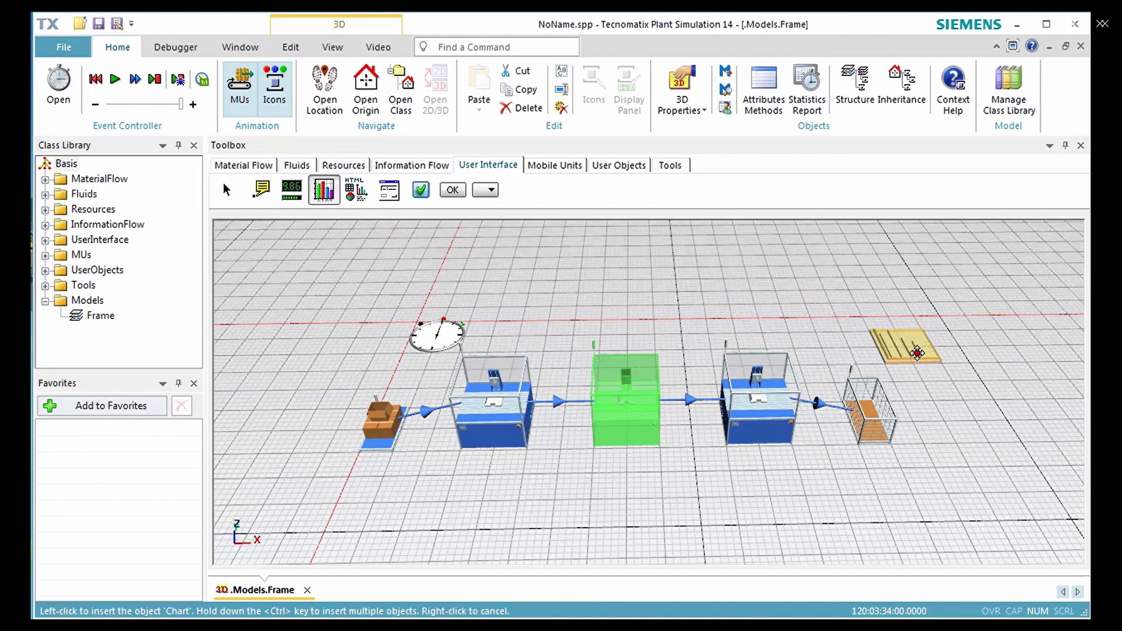
{"action": "left_click", "coordinate": [917, 352]}
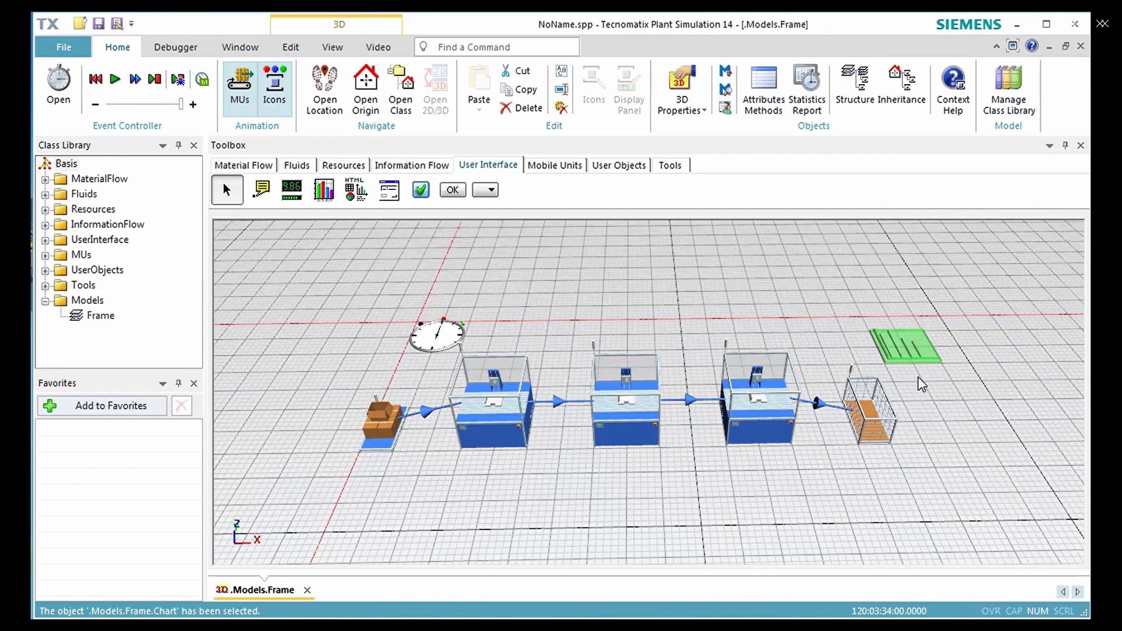
{"action": "left_click", "coordinate": [918, 376]}
Step: Drag the three selected stations onto the Chart and confirm Resource Statistics as its type
{"action": "left_click", "coordinate": [531, 447]}
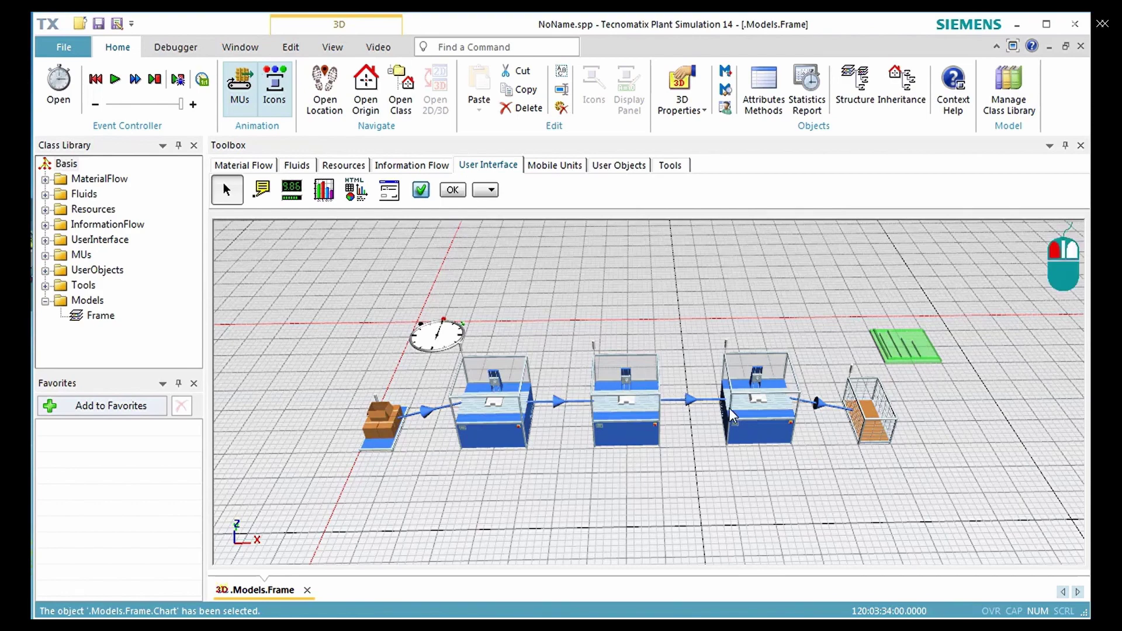
{"action": "left_click_drag", "start_coordinate": [741, 402], "coordinate": [802, 337]}
{"action": "left_click_drag", "start_coordinate": [768, 410], "coordinate": [899, 355]}
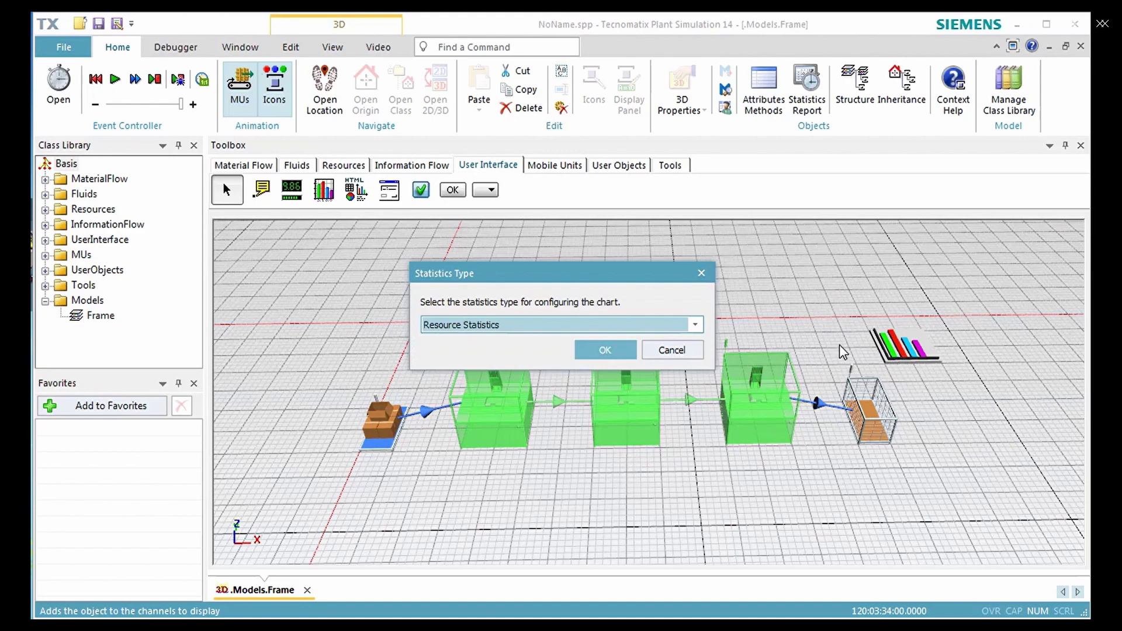
{"action": "left_click", "coordinate": [608, 349]}
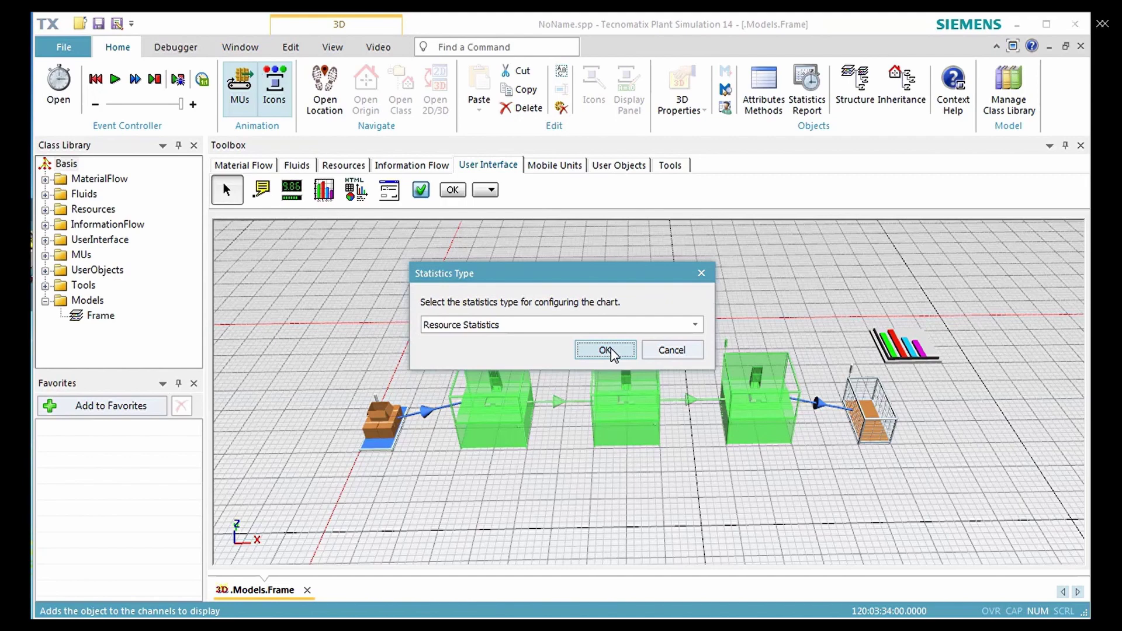
{"action": "left_click", "coordinate": [612, 349]}
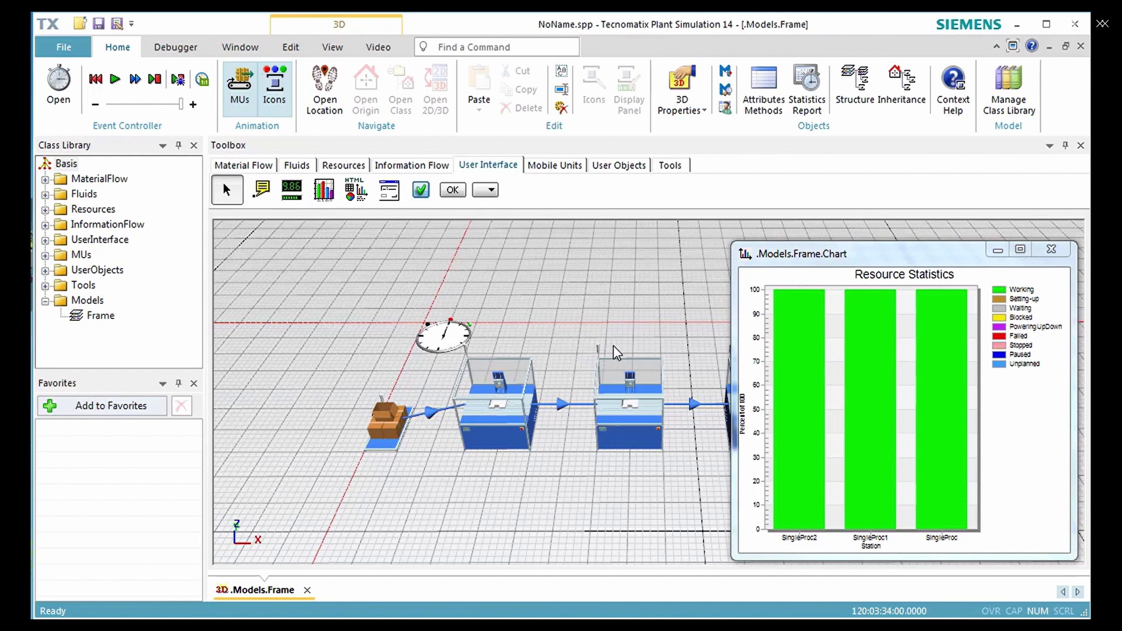
Step: Add a new failure to the SingleProc class with availability changed from 95 to 90%
{"action": "left_click", "coordinate": [252, 166]}
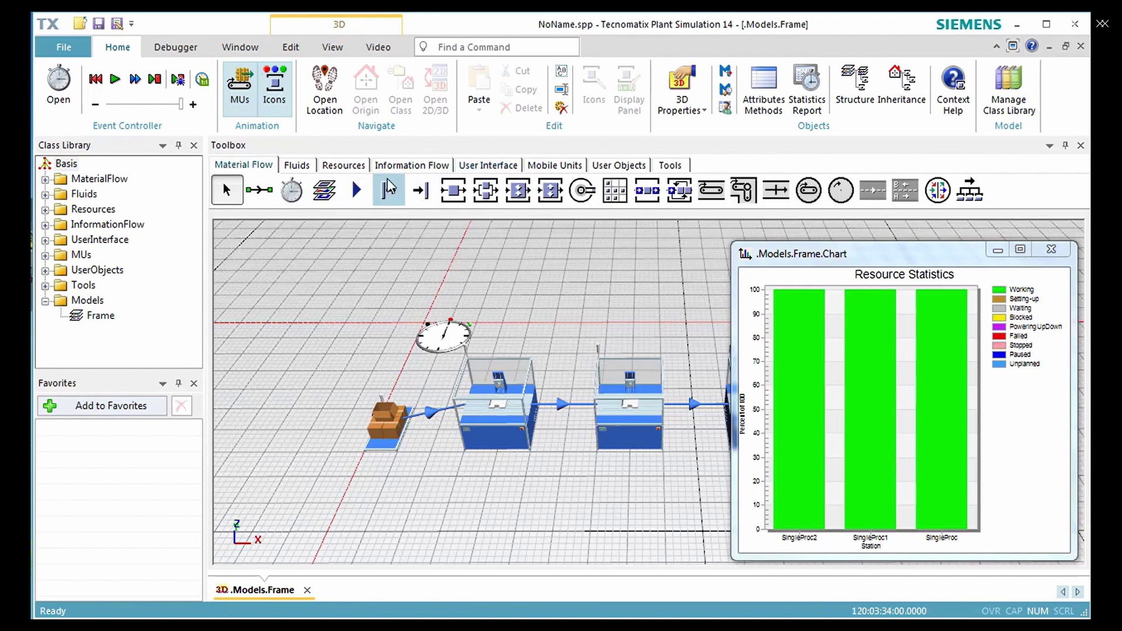
{"action": "double_click", "coordinate": [450, 197]}
{"action": "left_click", "coordinate": [465, 262]}
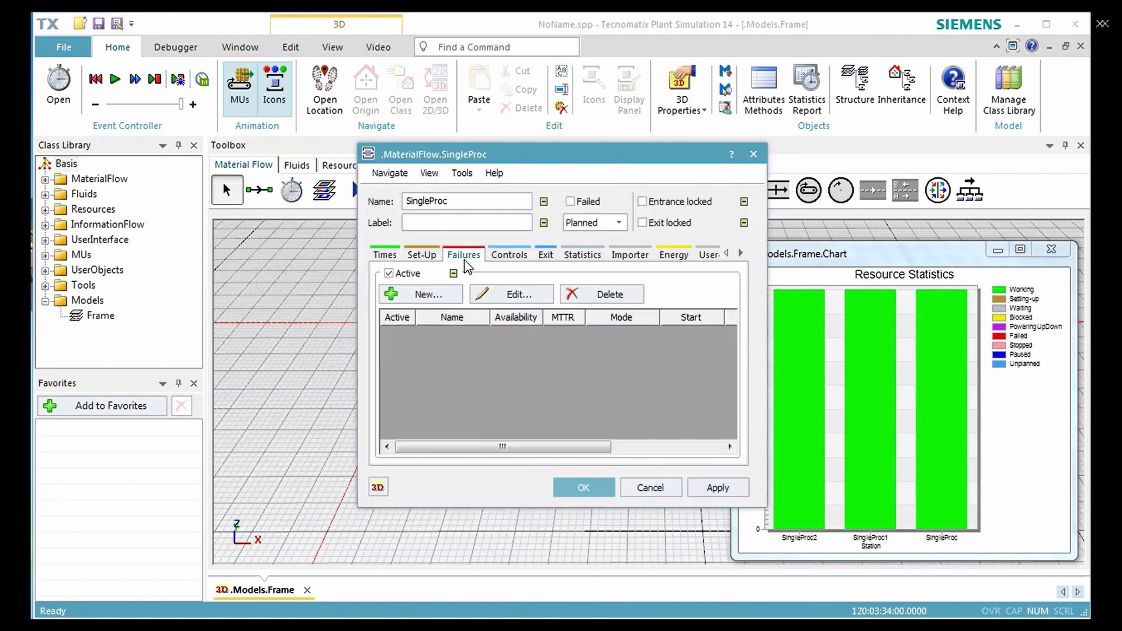
{"action": "left_click", "coordinate": [447, 295]}
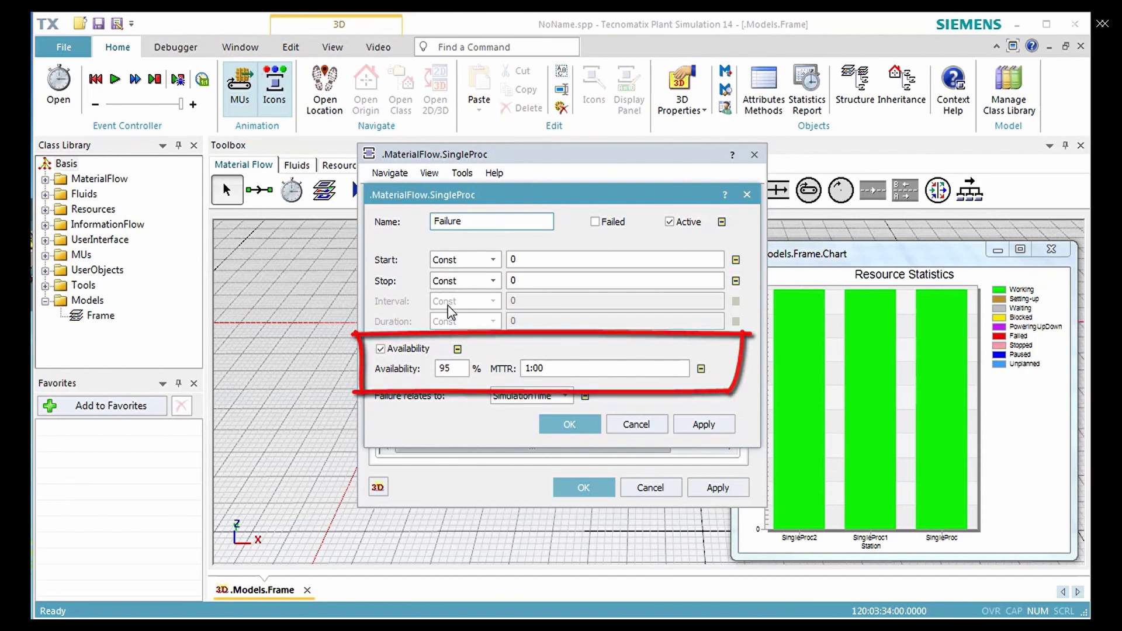
{"action": "double_click", "coordinate": [462, 365]}
{"action": "type", "text": "90"}
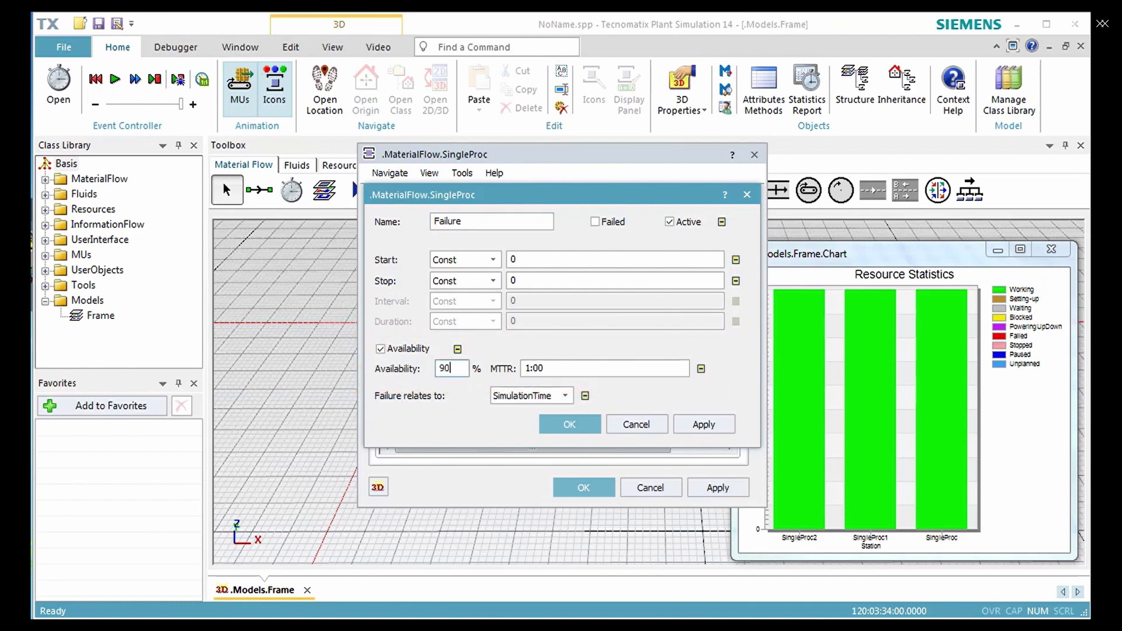
{"action": "left_click", "coordinate": [683, 422]}
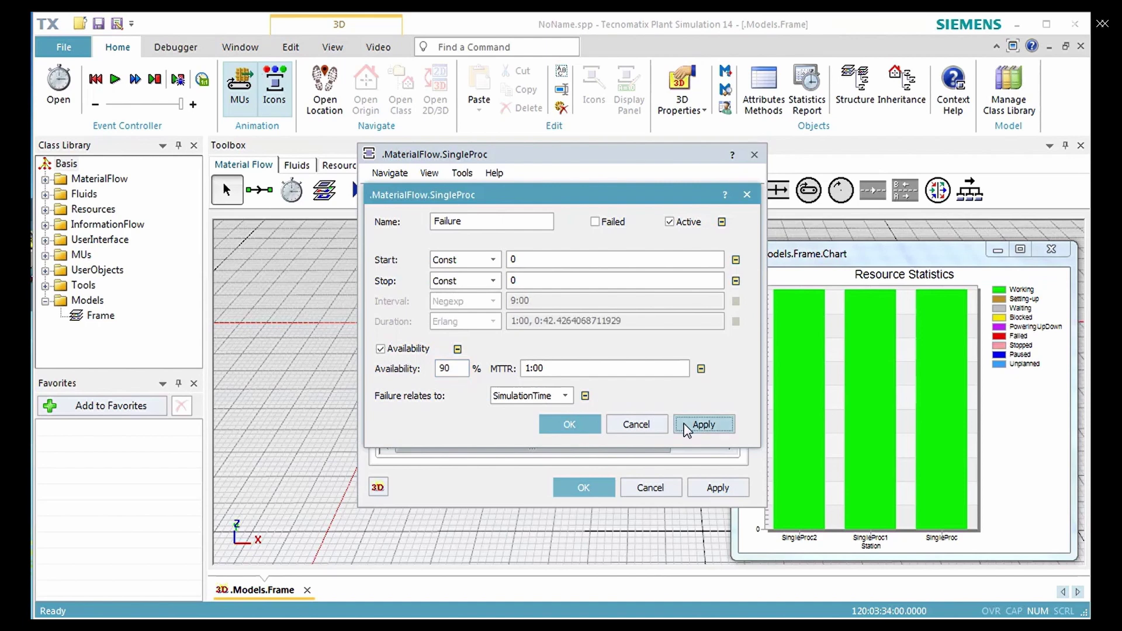
{"action": "left_click", "coordinate": [559, 423]}
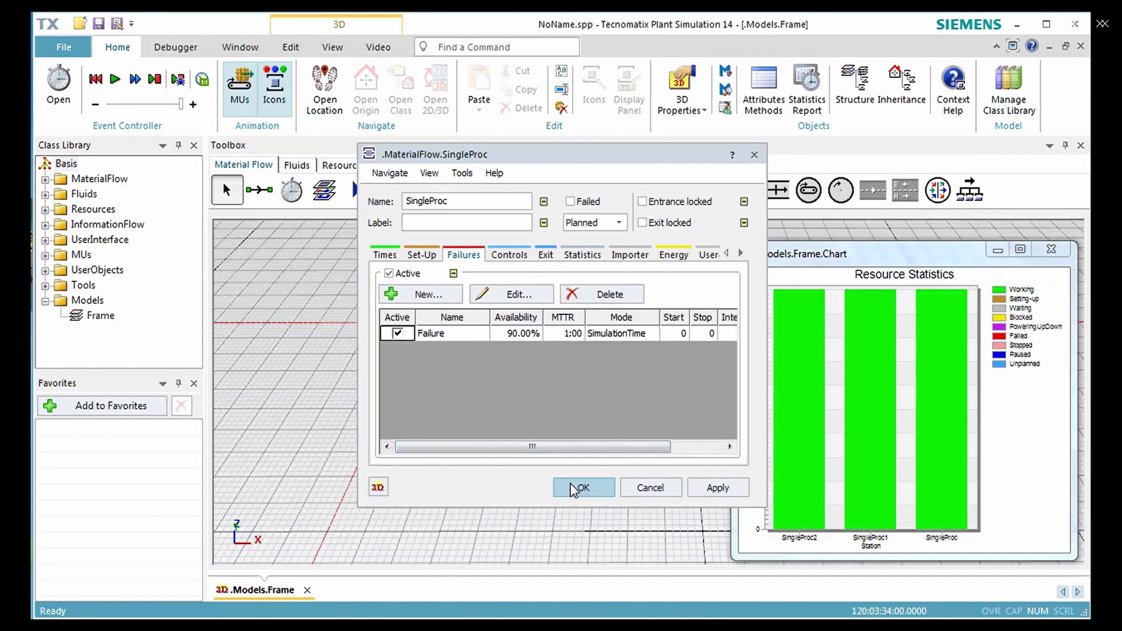
Step: Save the SingleProc class and verify station SingleProc inherited the 90% Failure
{"action": "left_click", "coordinate": [574, 487]}
{"action": "double_click", "coordinate": [502, 438]}
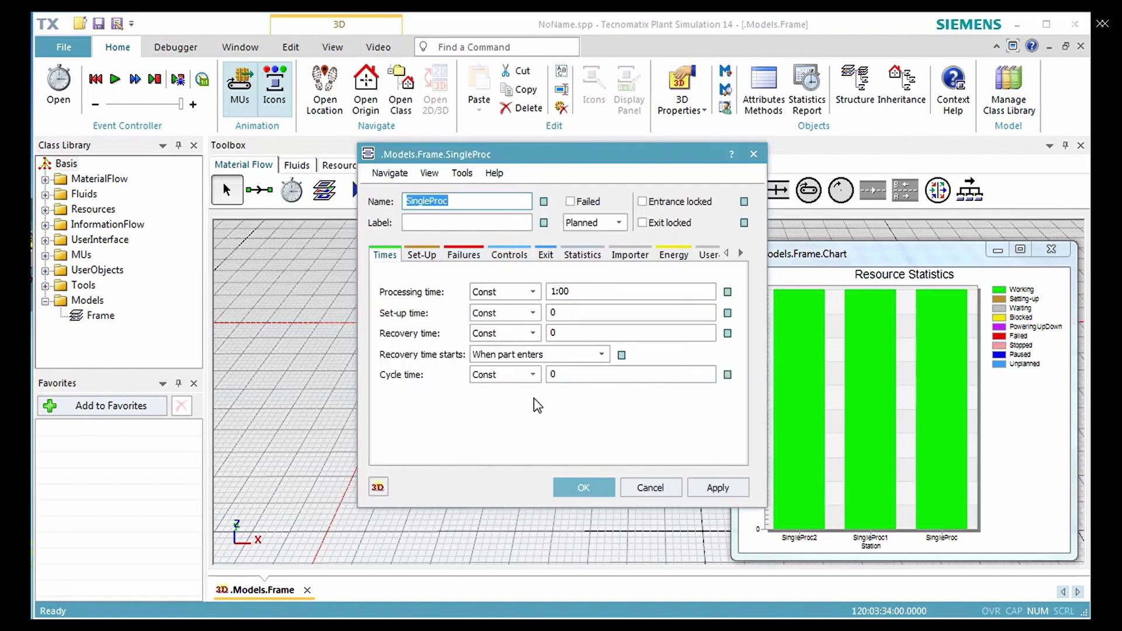
{"action": "left_click", "coordinate": [464, 255]}
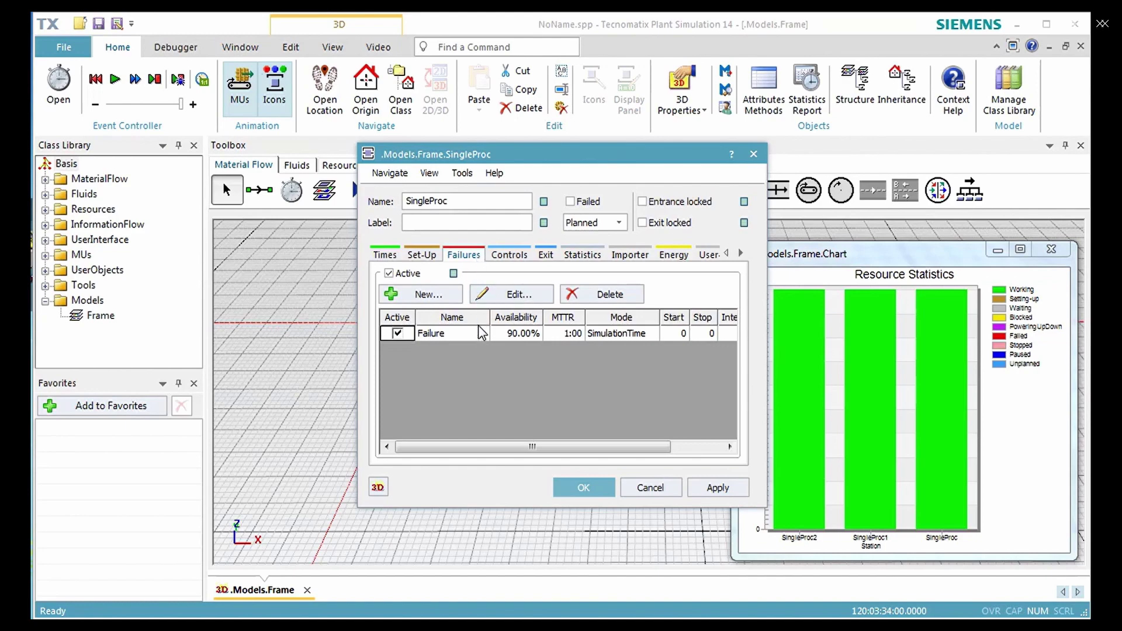
{"action": "left_click", "coordinate": [646, 493]}
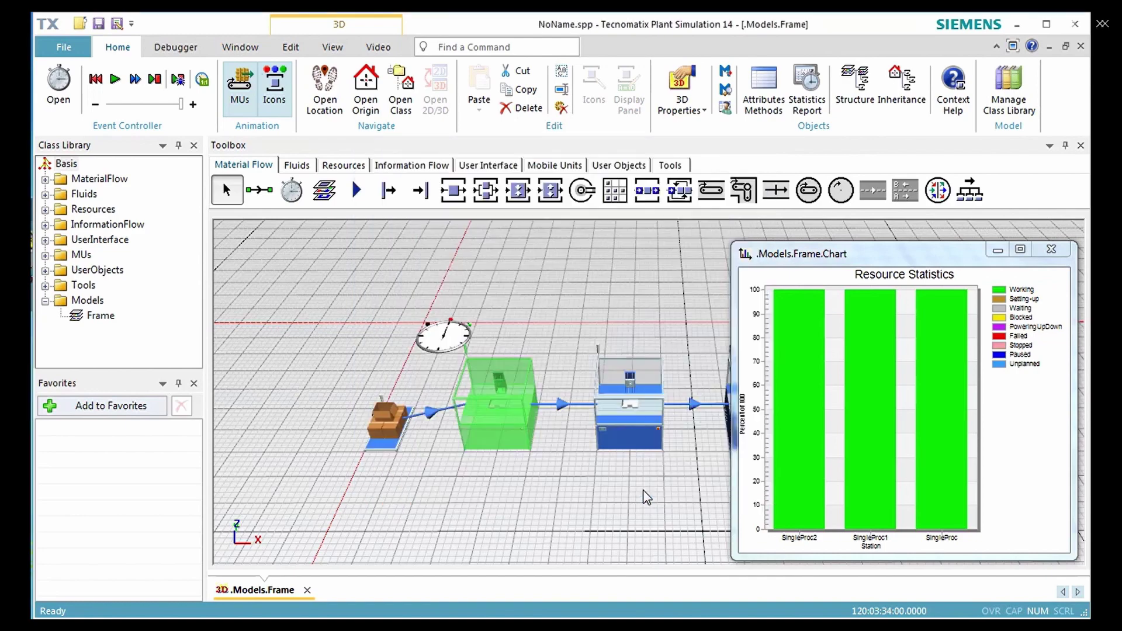
Step: Verify station SingleProc1 also carries the inherited 90% availability Failure
{"action": "left_click", "coordinate": [640, 428]}
{"action": "double_click", "coordinate": [639, 429]}
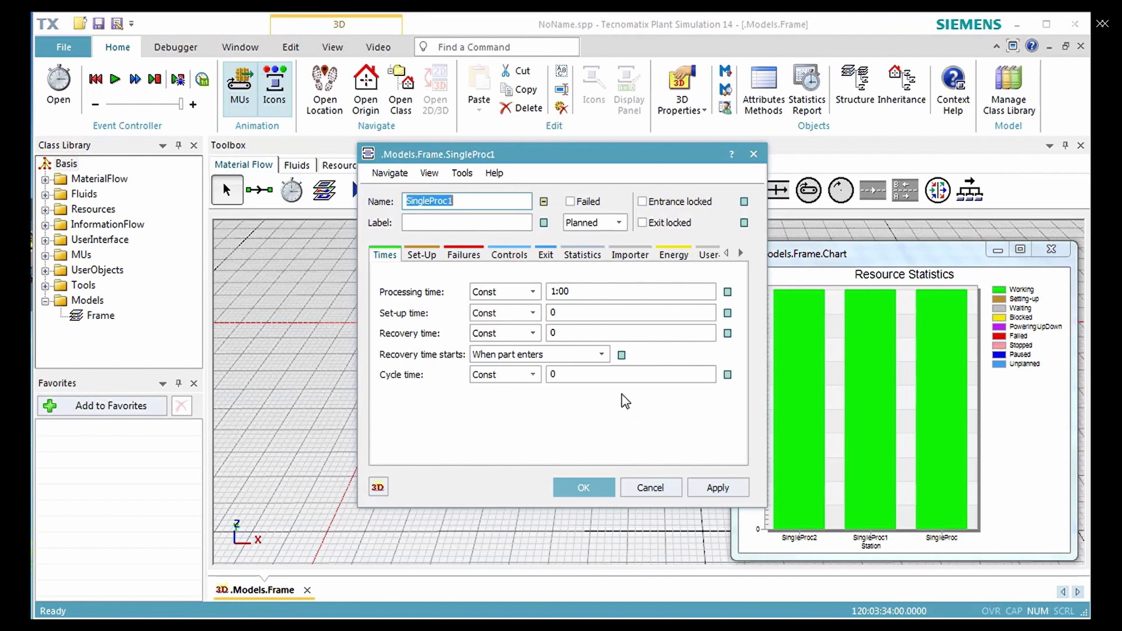
{"action": "left_click", "coordinate": [463, 255]}
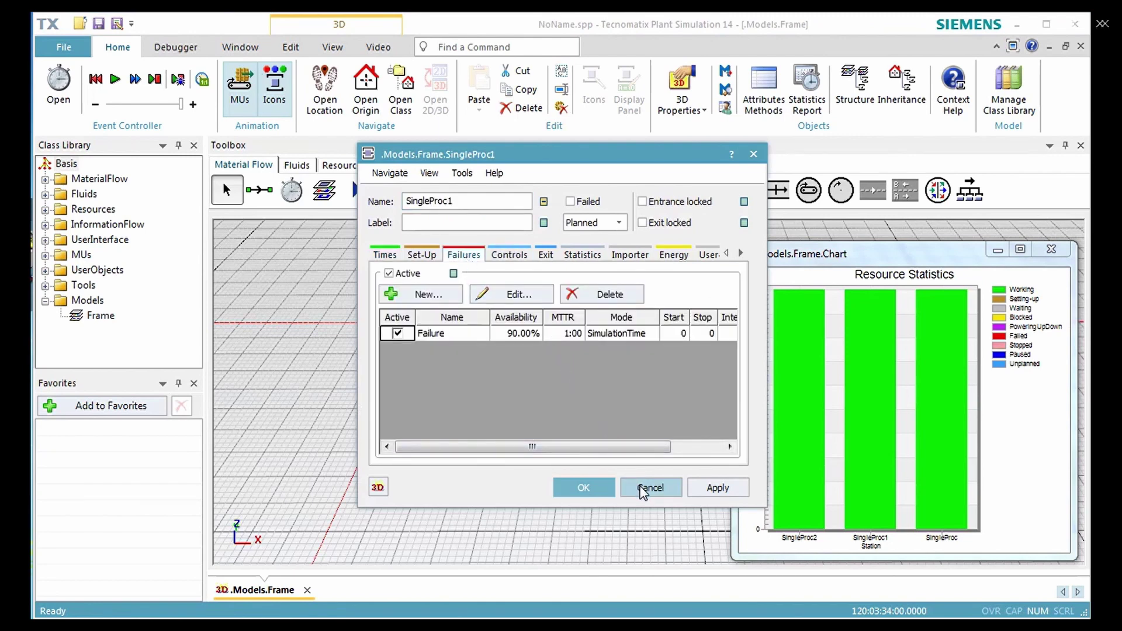
{"action": "left_click", "coordinate": [643, 488]}
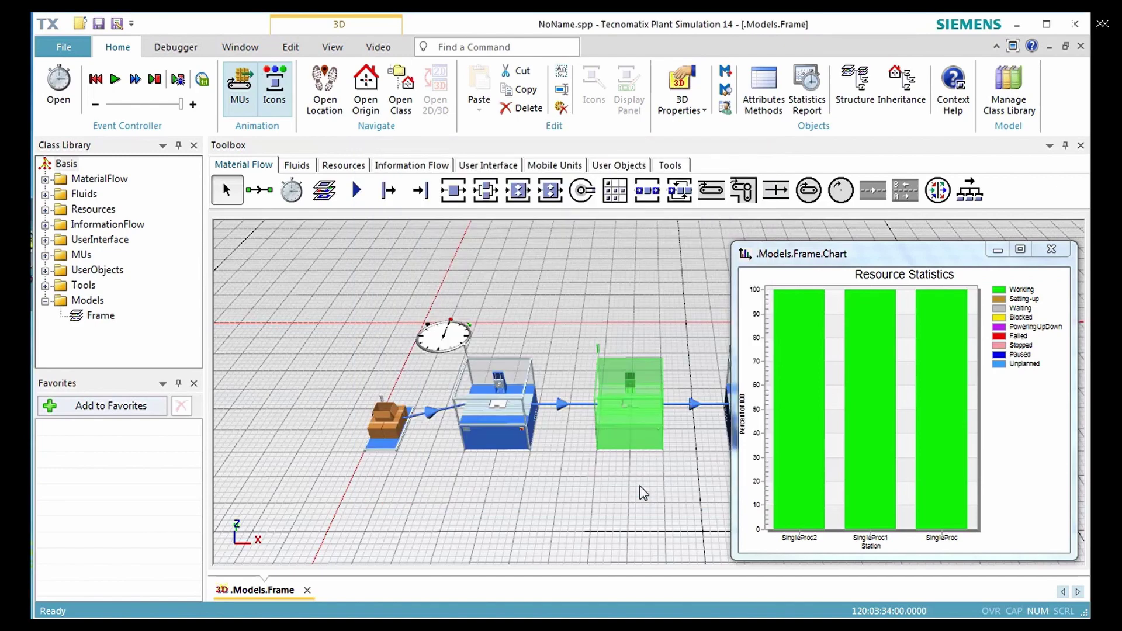
Step: Deselect the station, reset, and run the simulation to 72:14:21:19.7980
{"action": "left_click", "coordinate": [643, 493]}
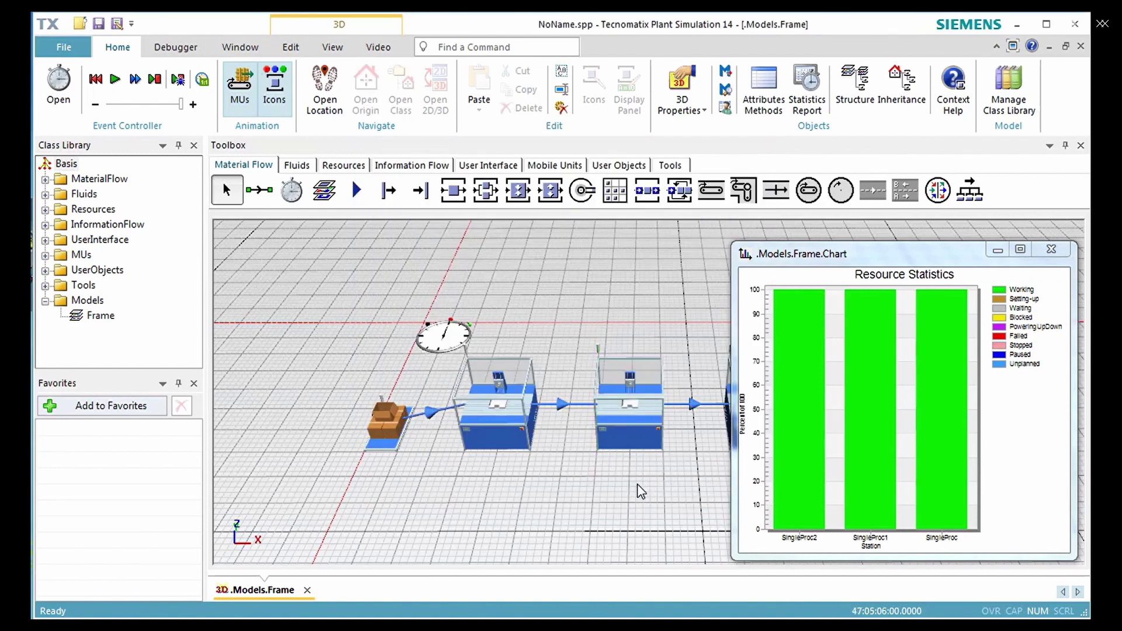
{"action": "left_click", "coordinate": [99, 81]}
{"action": "left_click", "coordinate": [114, 85]}
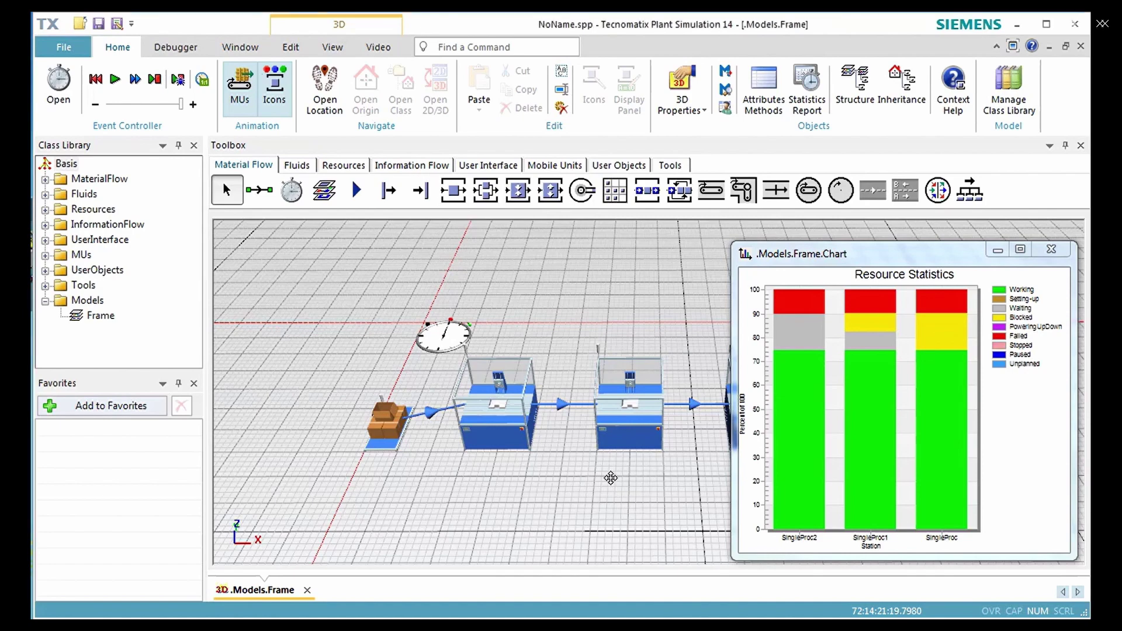
{"action": "middle_click_drag", "start_coordinate": [611, 478], "coordinate": [350, 475]}
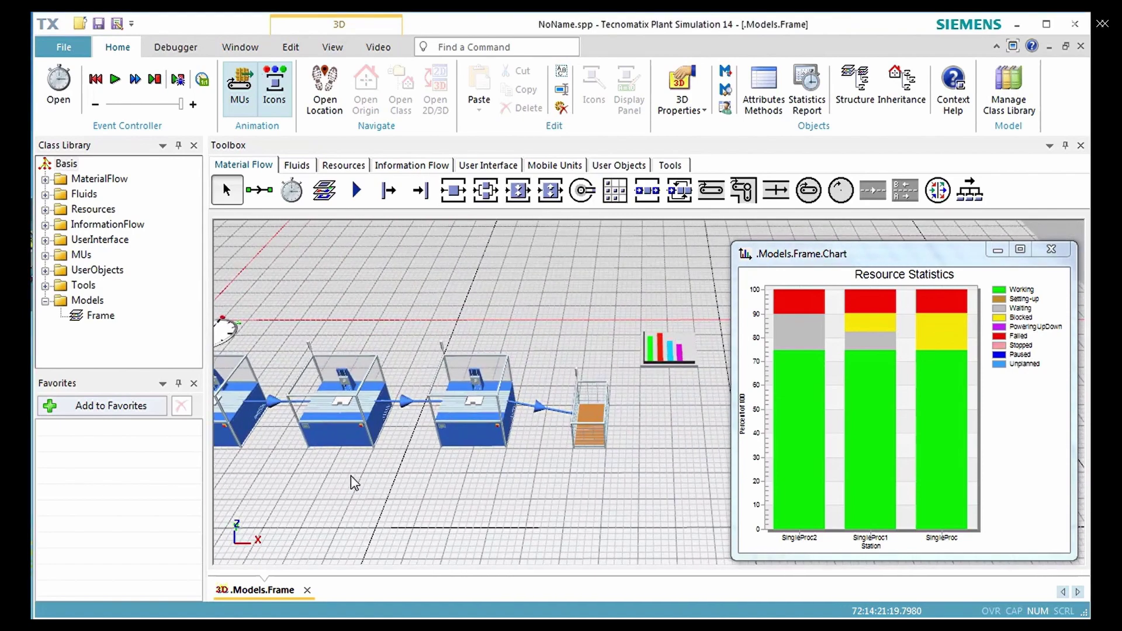
{"action": "left_click", "coordinate": [580, 439]}
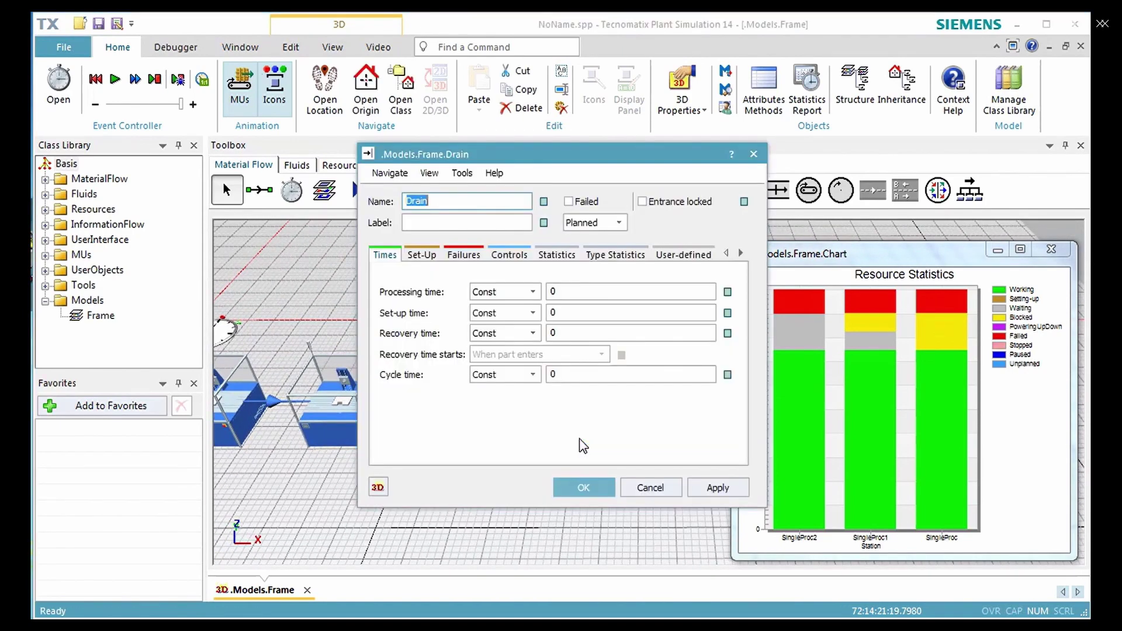
{"action": "left_click", "coordinate": [602, 257]}
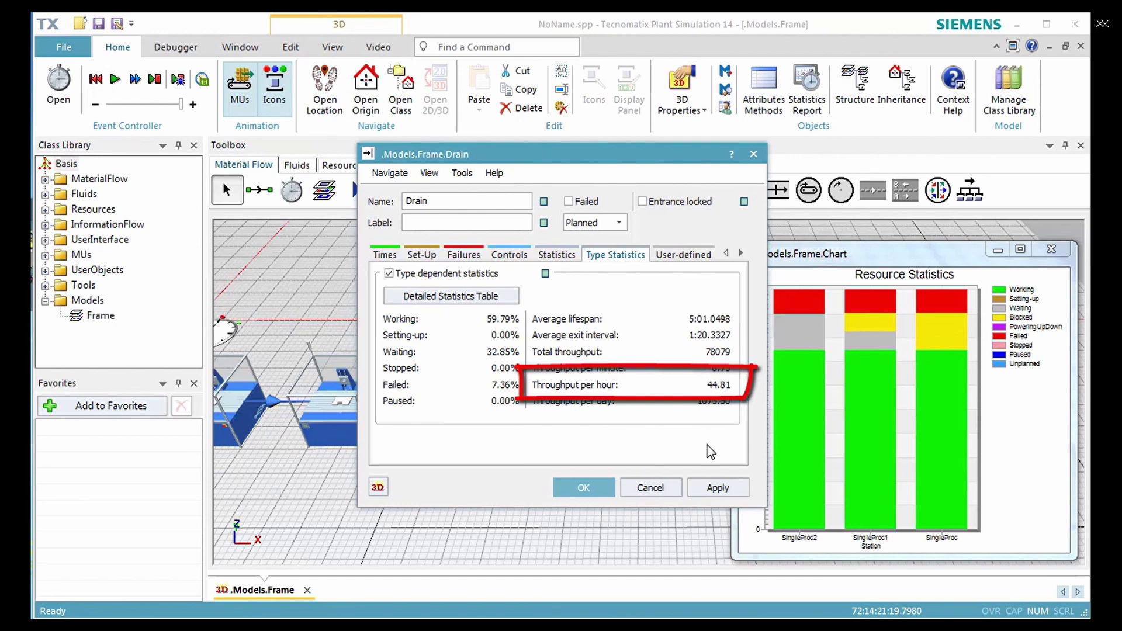
{"action": "left_click", "coordinate": [608, 485]}
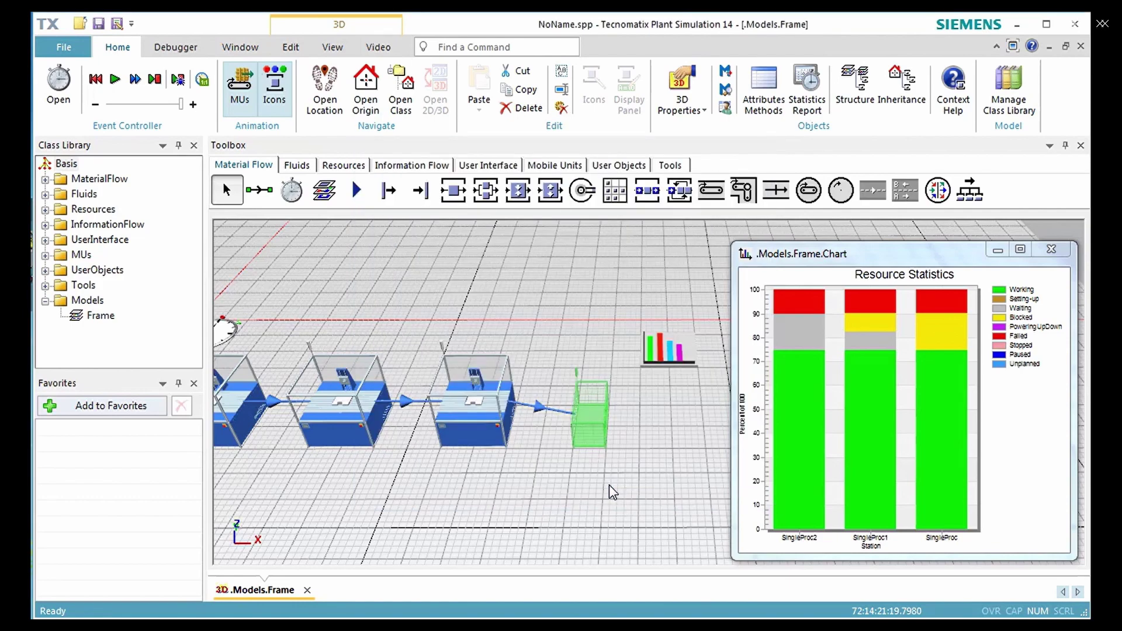